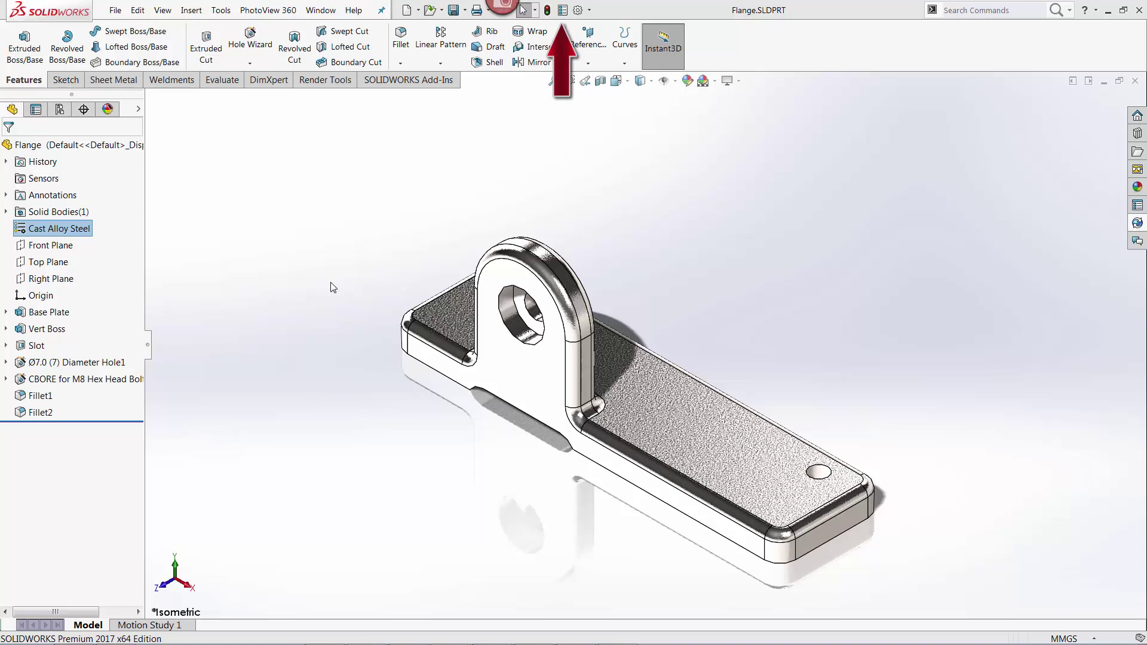
Step: Open the Flange part's custom properties: Description FLANGE, Material, Mass and PartNo P0012
{"action": "left_click", "coordinate": [119, 11]}
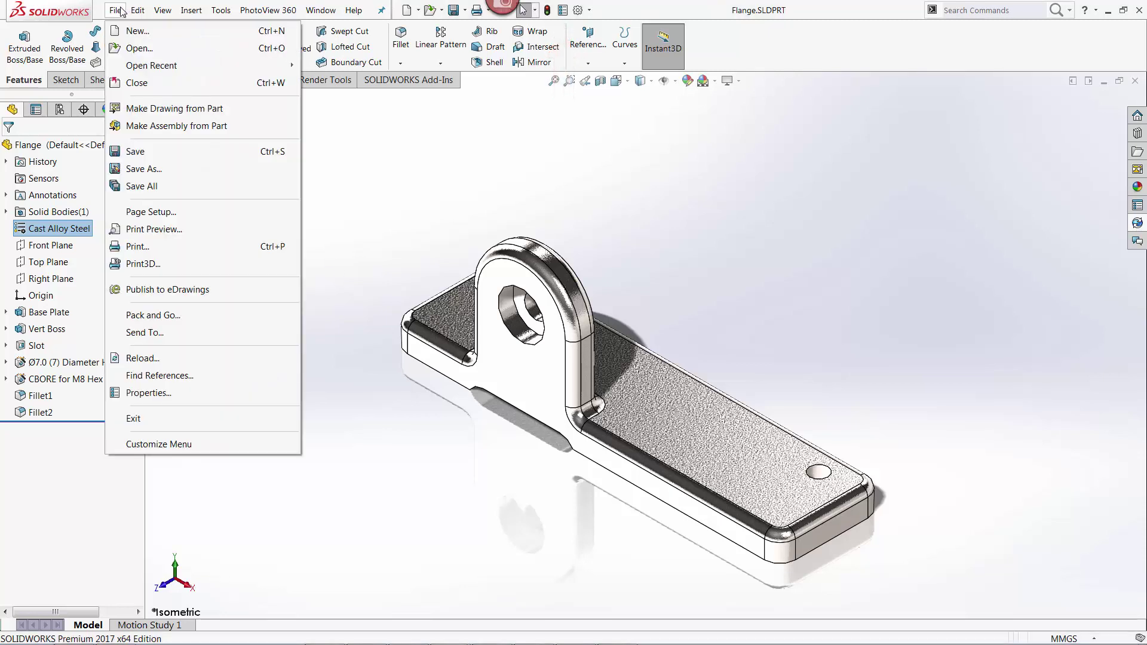
{"action": "left_click", "coordinate": [173, 394]}
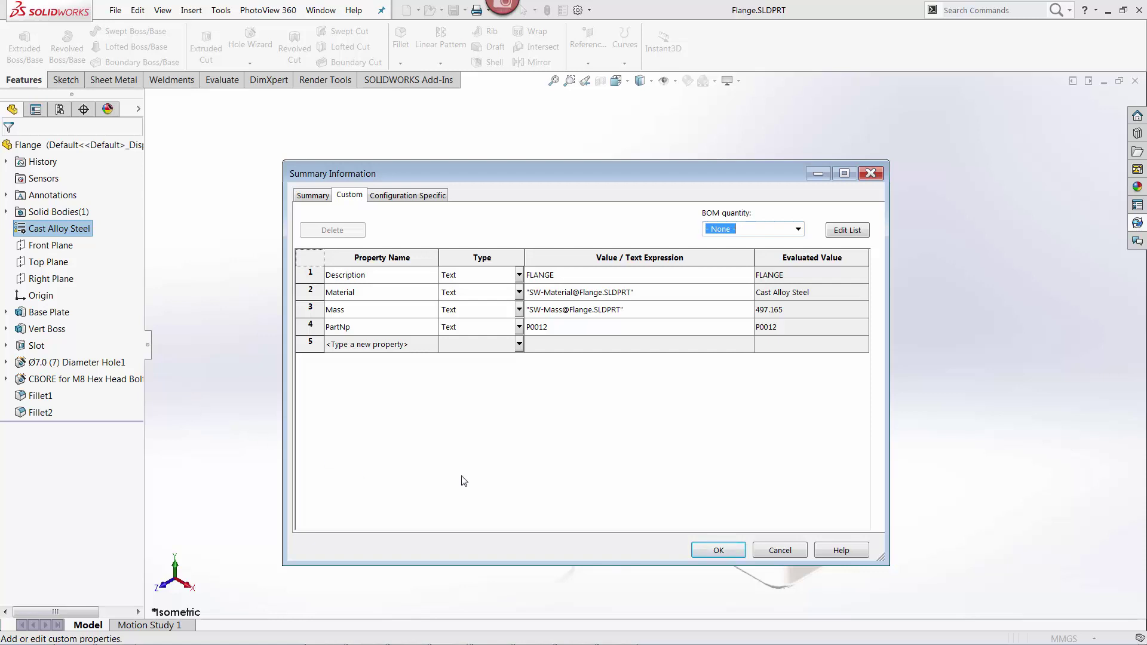
Step: Change the Flange's material to Plain Carbon Steel and reopen the custom properties
{"action": "left_click", "coordinate": [719, 551]}
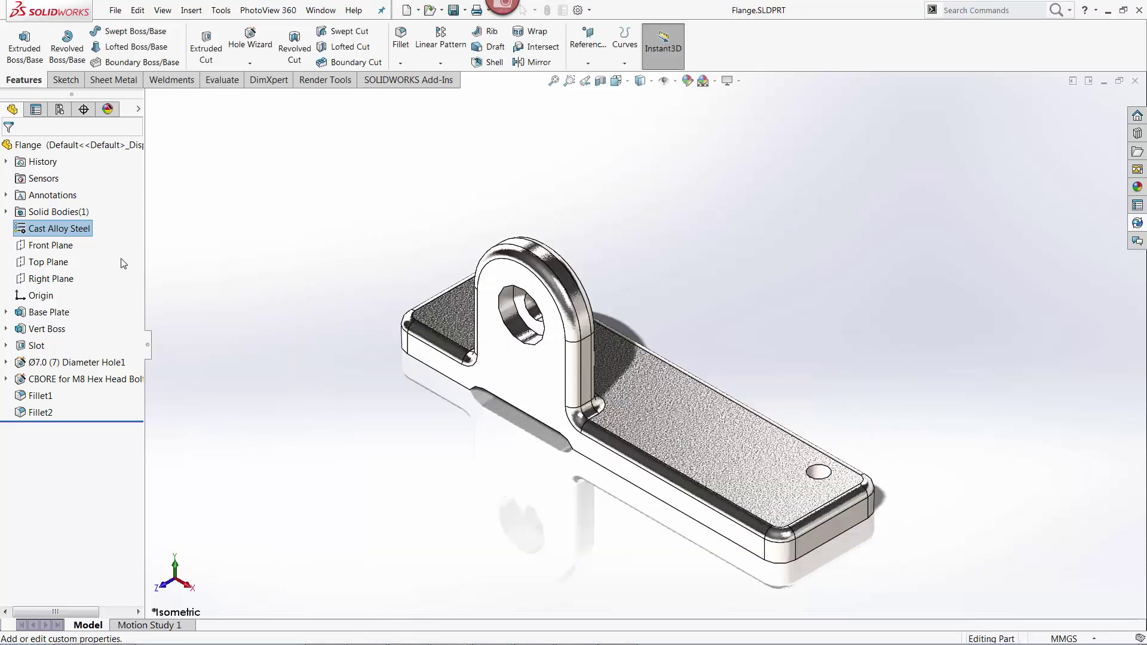
{"action": "right_click", "coordinate": [67, 232]}
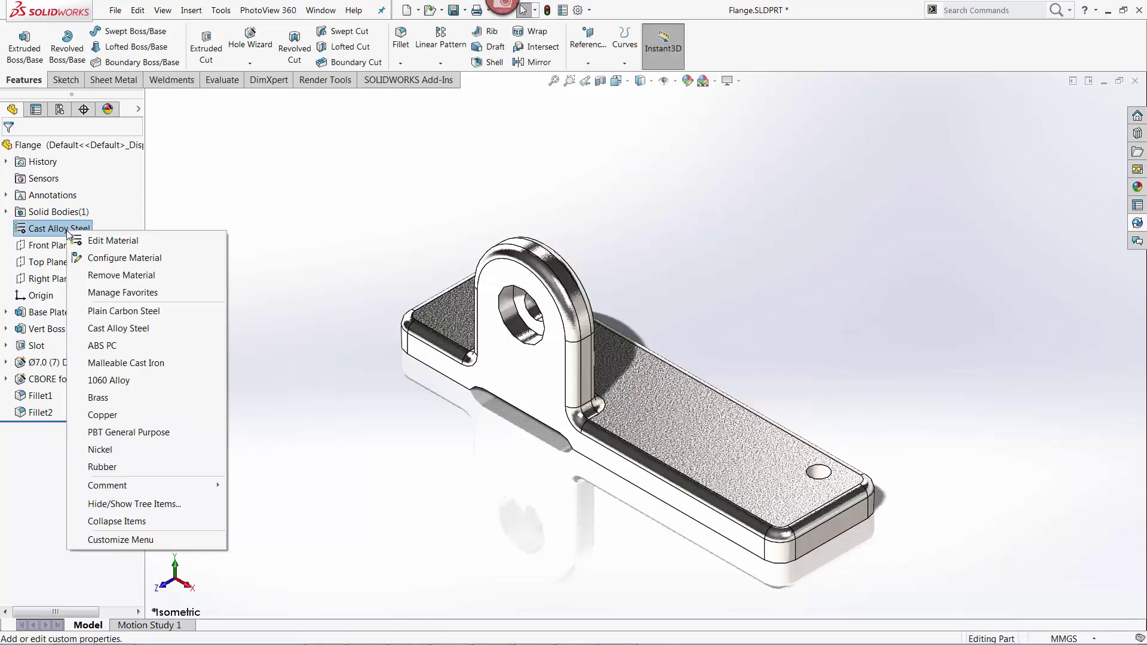
{"action": "left_click", "coordinate": [121, 311]}
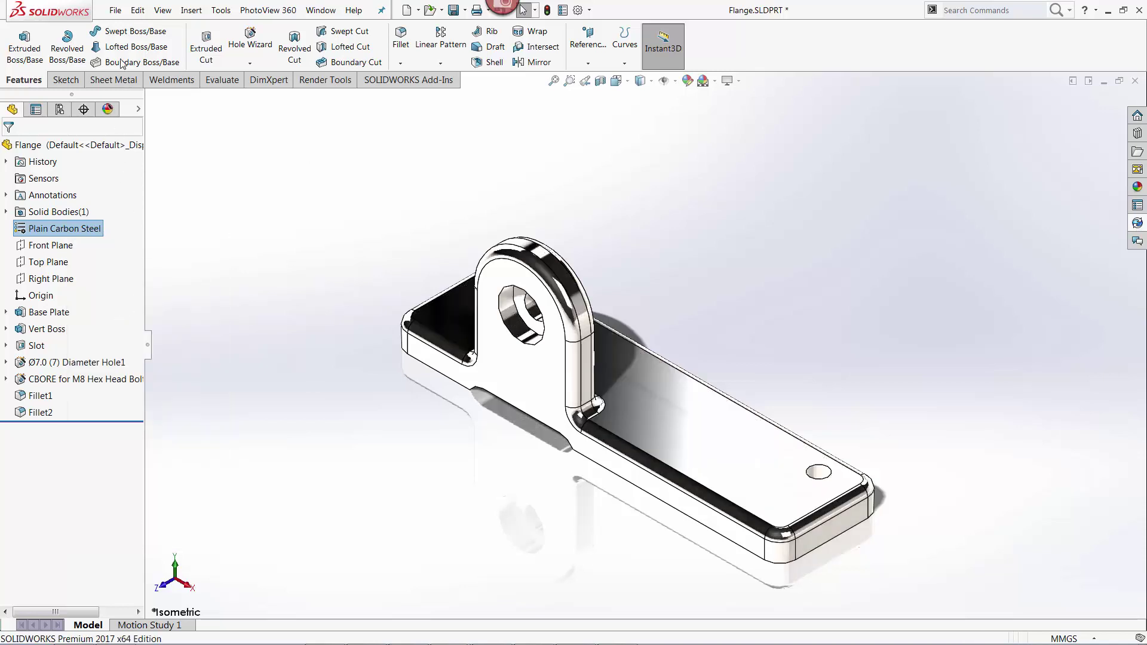
{"action": "left_click", "coordinate": [115, 10]}
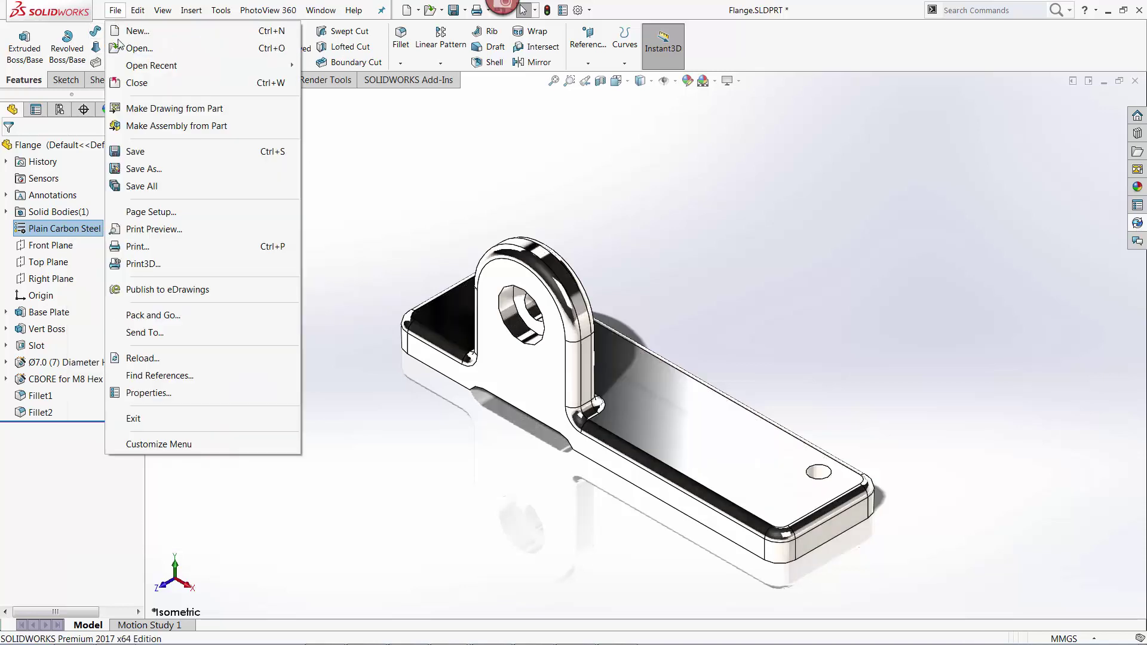
{"action": "left_click", "coordinate": [149, 392]}
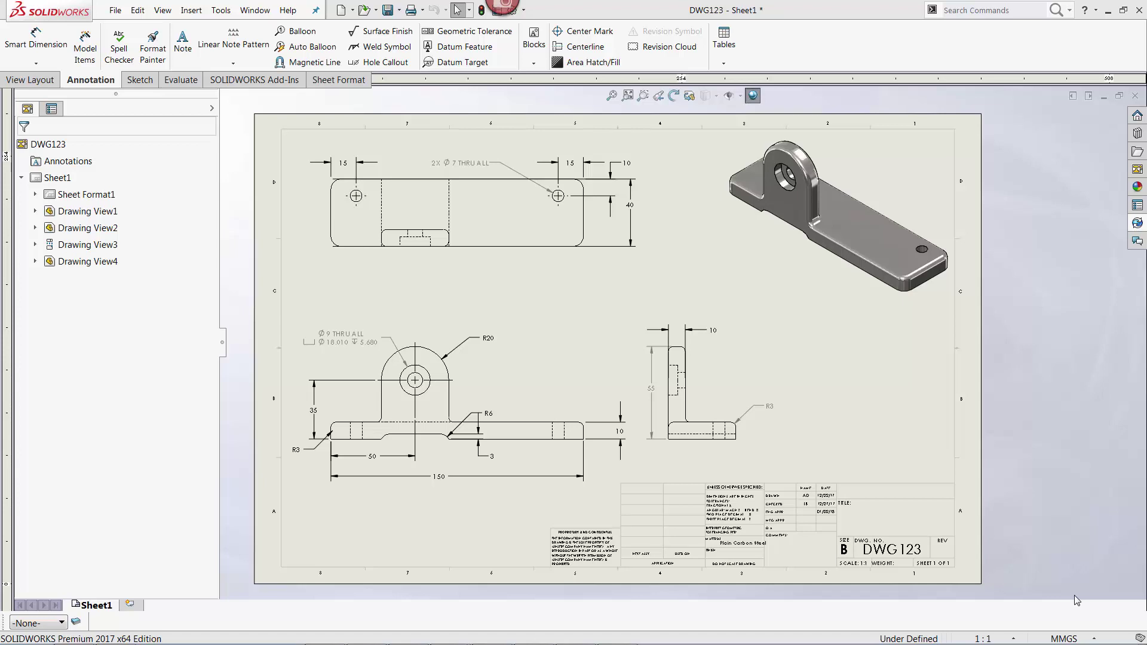
{"action": "scroll", "coordinate": [866, 510], "scroll_direction": "down", "scroll_amount": 3}
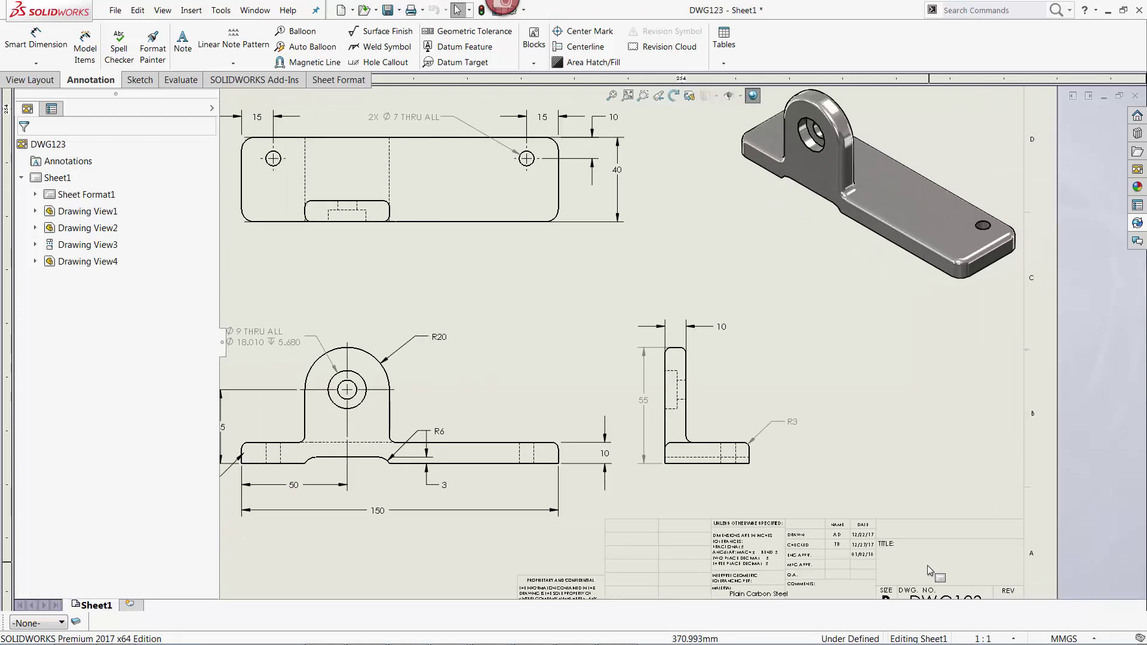
{"action": "scroll", "coordinate": [828, 536], "scroll_direction": "down", "scroll_amount": 2}
{"action": "double_click", "coordinate": [774, 508]}
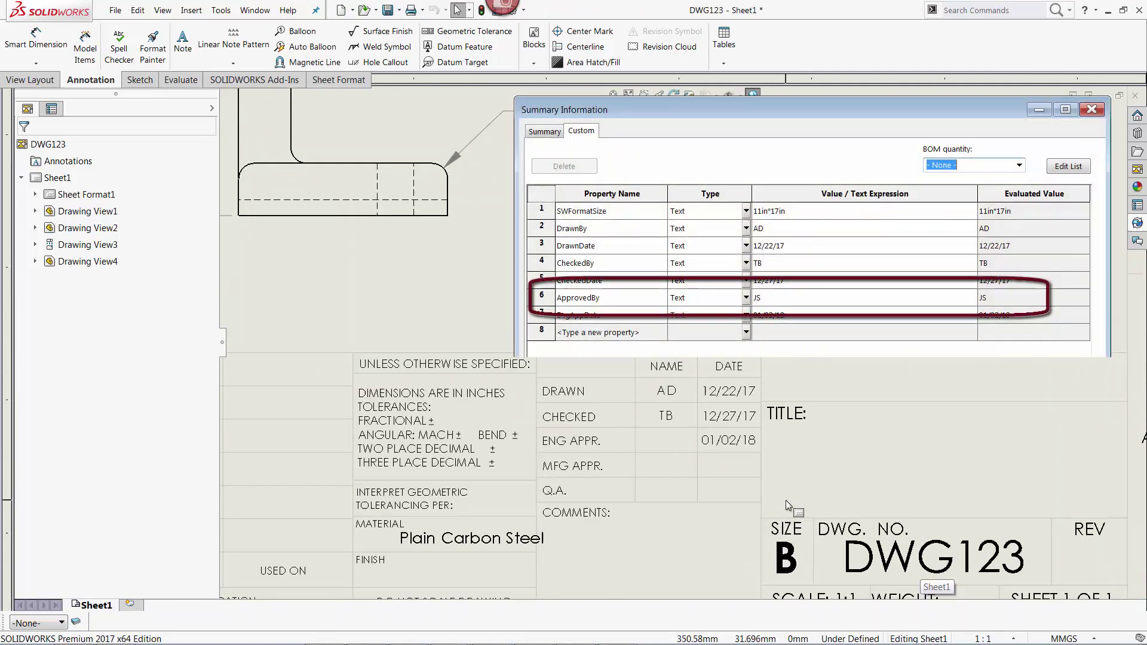
{"action": "key", "text": "Escape"}
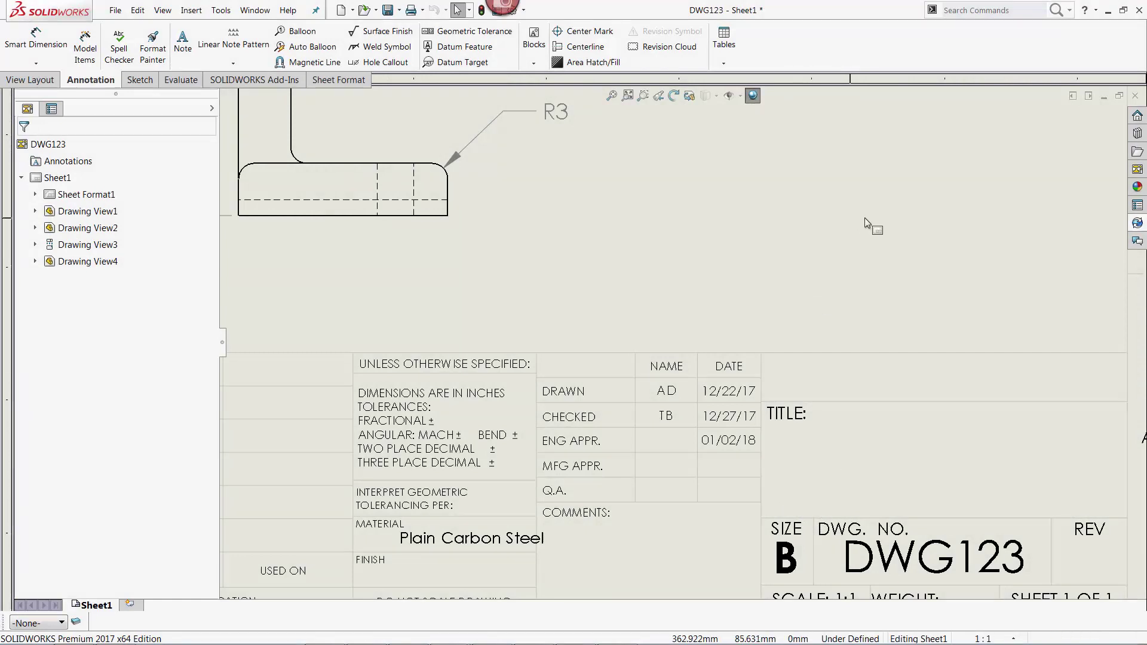
Step: In sheet format editing, place a note above the title block linked to ApprovedBy, showing JS
{"action": "right_click", "coordinate": [916, 203]}
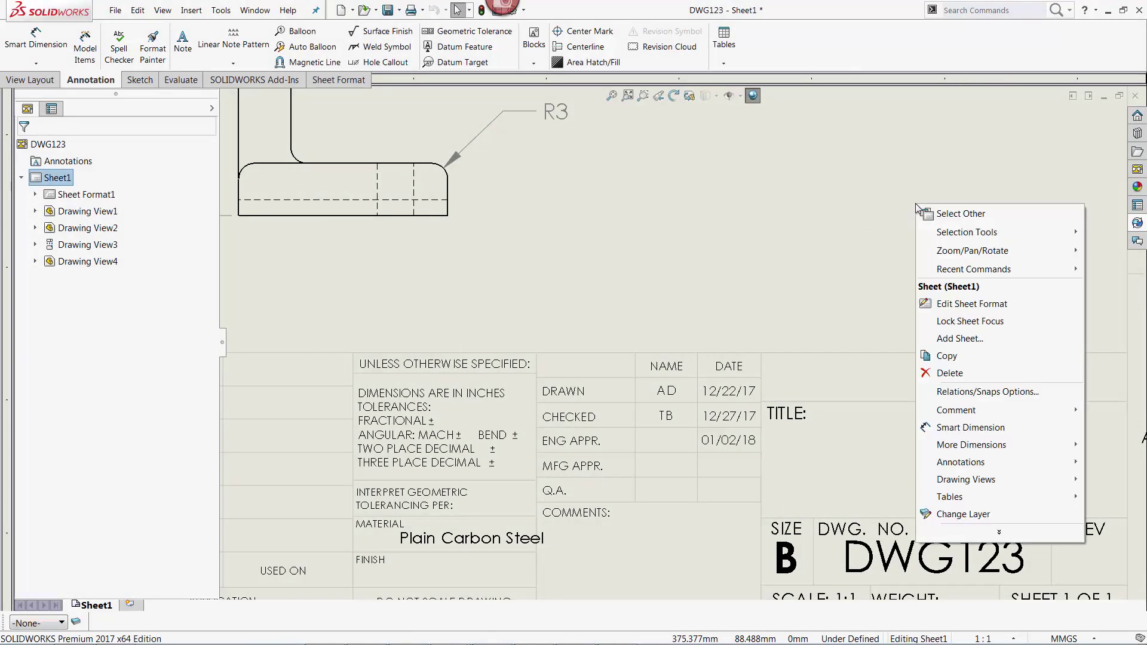
{"action": "left_click", "coordinate": [1023, 306]}
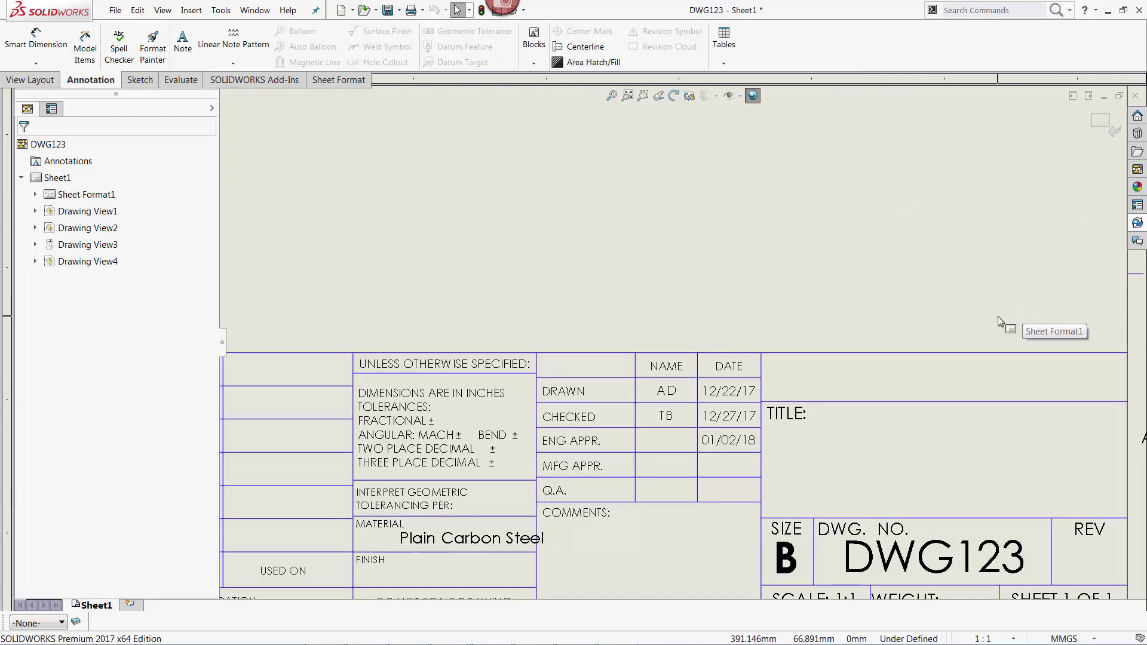
{"action": "left_click", "coordinate": [183, 48]}
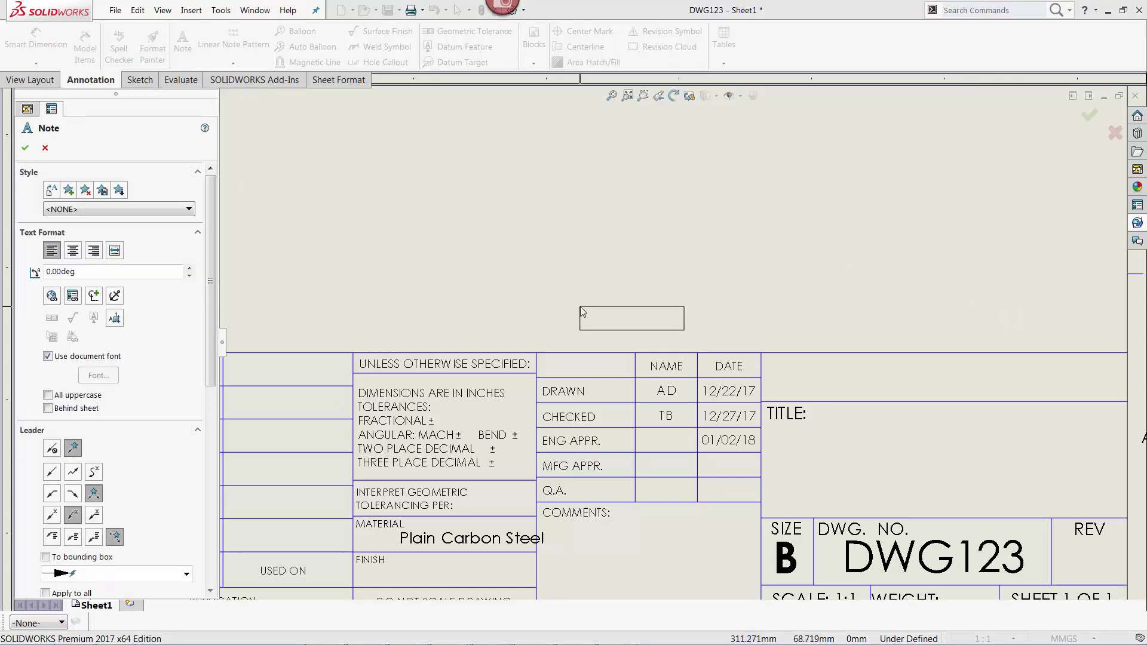
{"action": "left_click", "coordinate": [584, 311]}
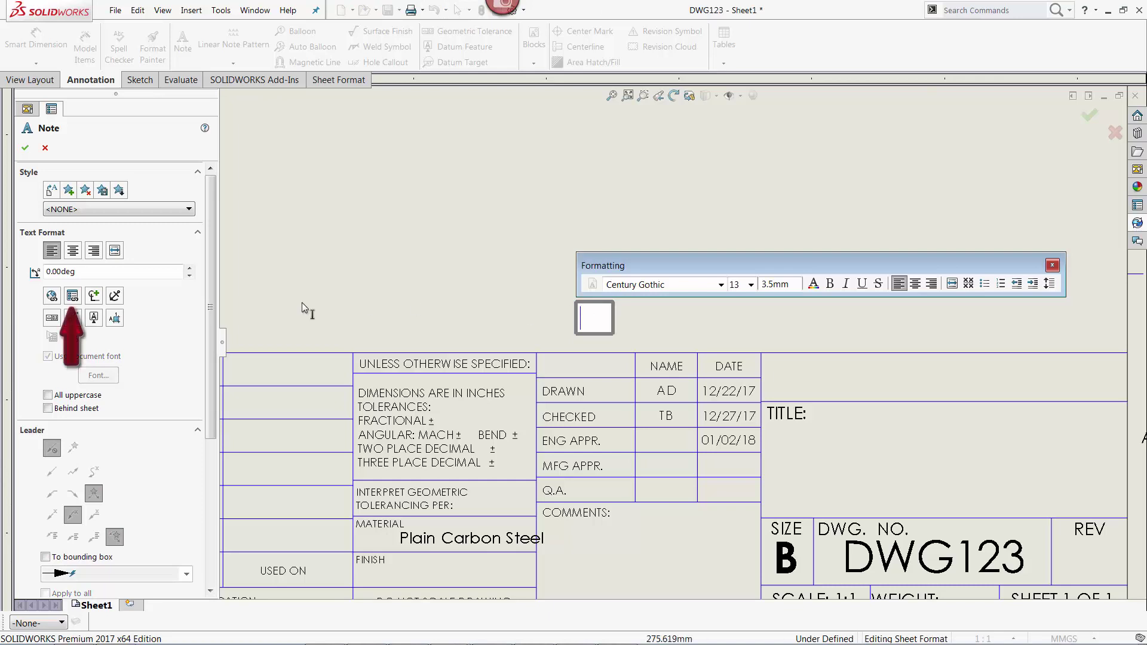
{"action": "left_click", "coordinate": [72, 296]}
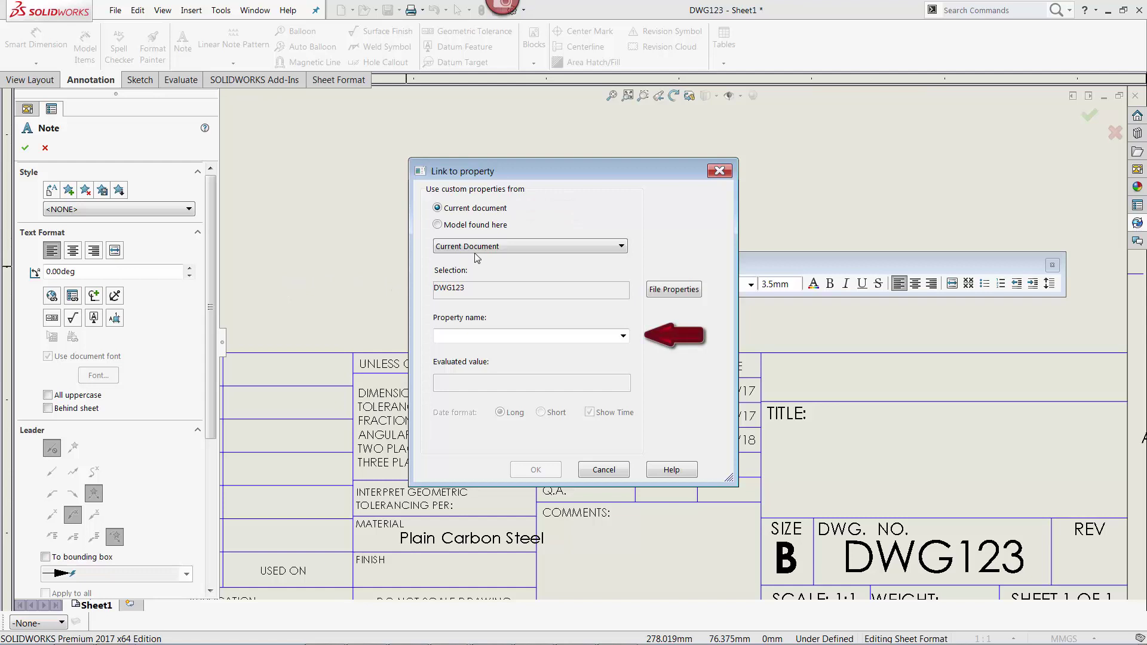
{"action": "left_click", "coordinate": [623, 337]}
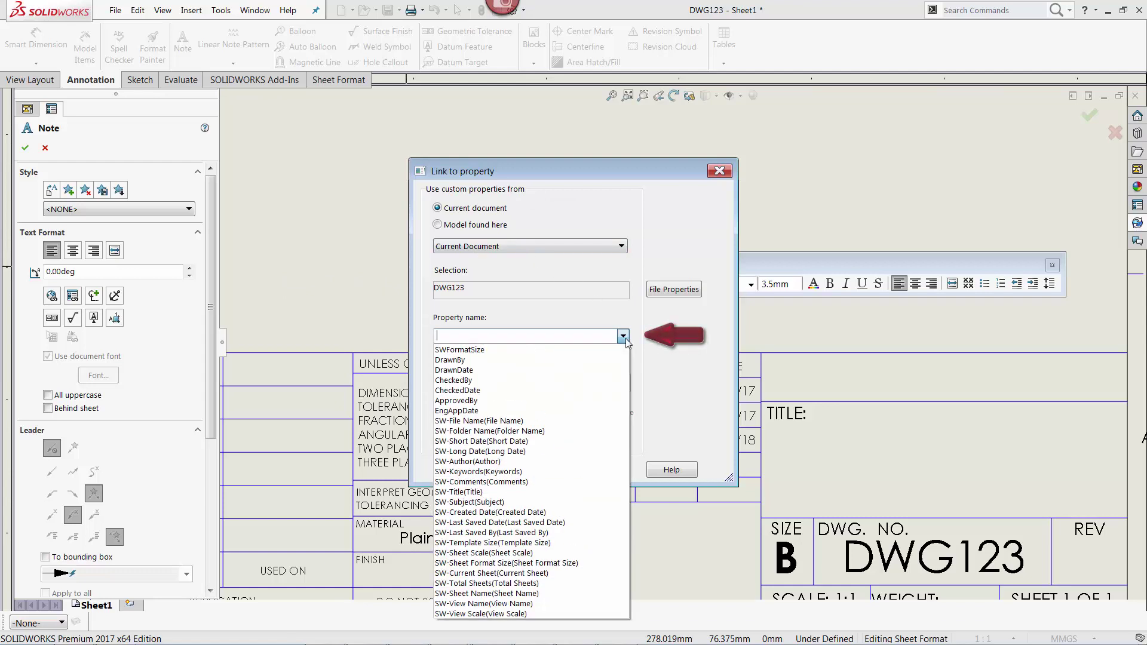
{"action": "left_click", "coordinate": [575, 400]}
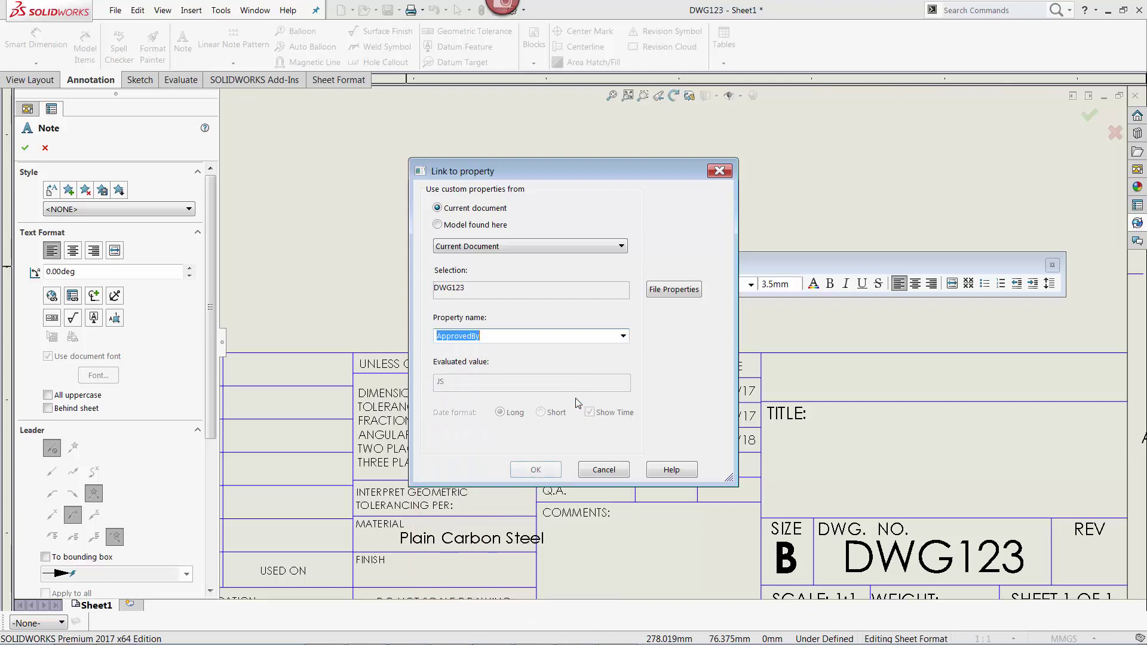
{"action": "left_click", "coordinate": [534, 469]}
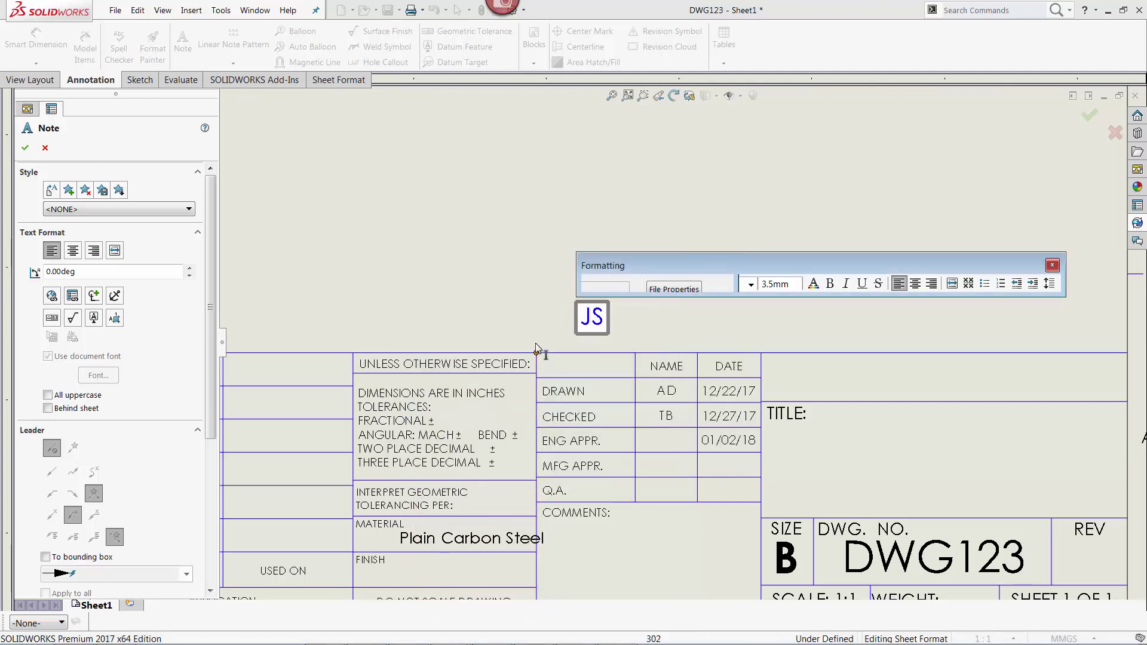
Step: Finish the JS note and drag it into the ENG APPR name cell
{"action": "left_click", "coordinate": [586, 329]}
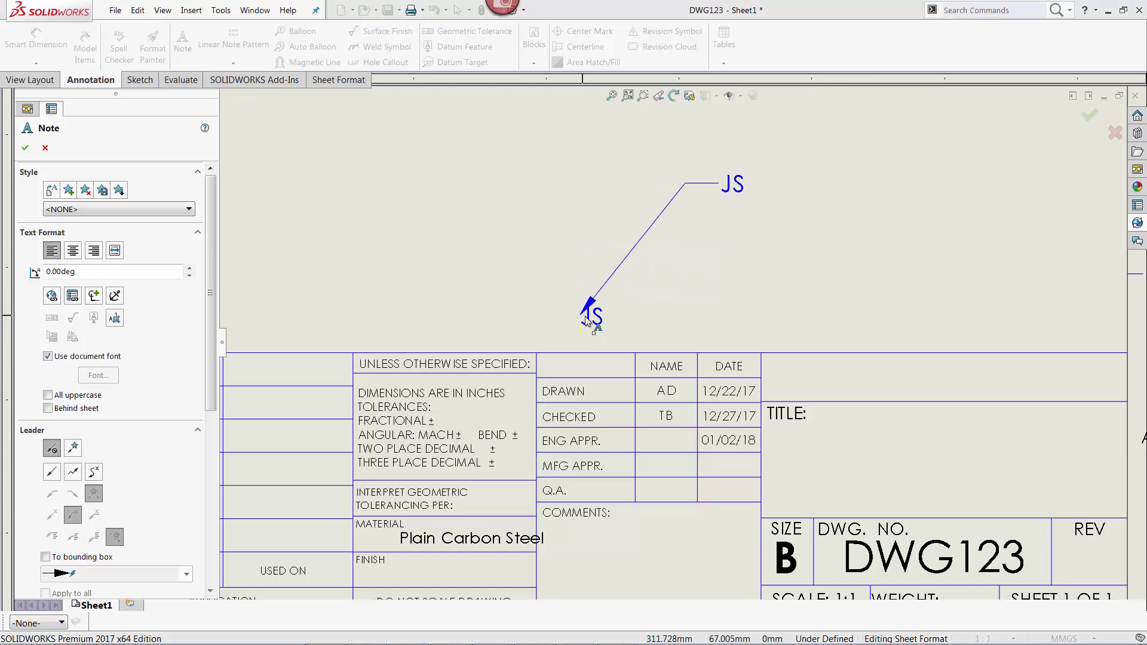
{"action": "key", "text": "Escape"}
{"action": "left_click_drag", "start_coordinate": [592, 319], "coordinate": [677, 323]}
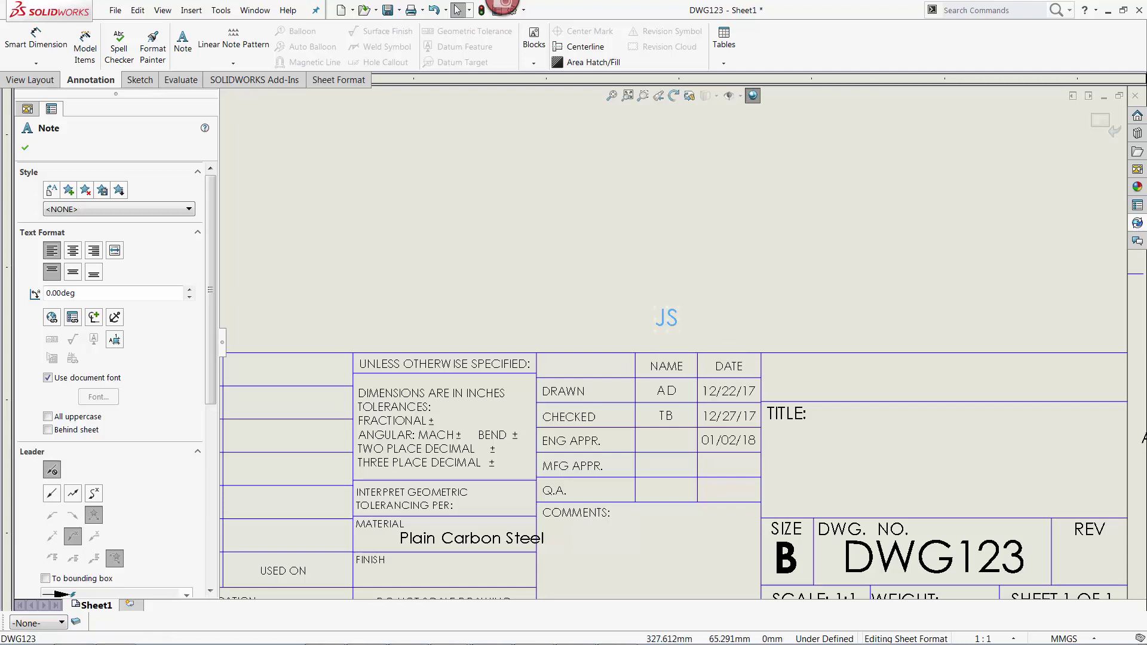
{"action": "double_click", "coordinate": [666, 320]}
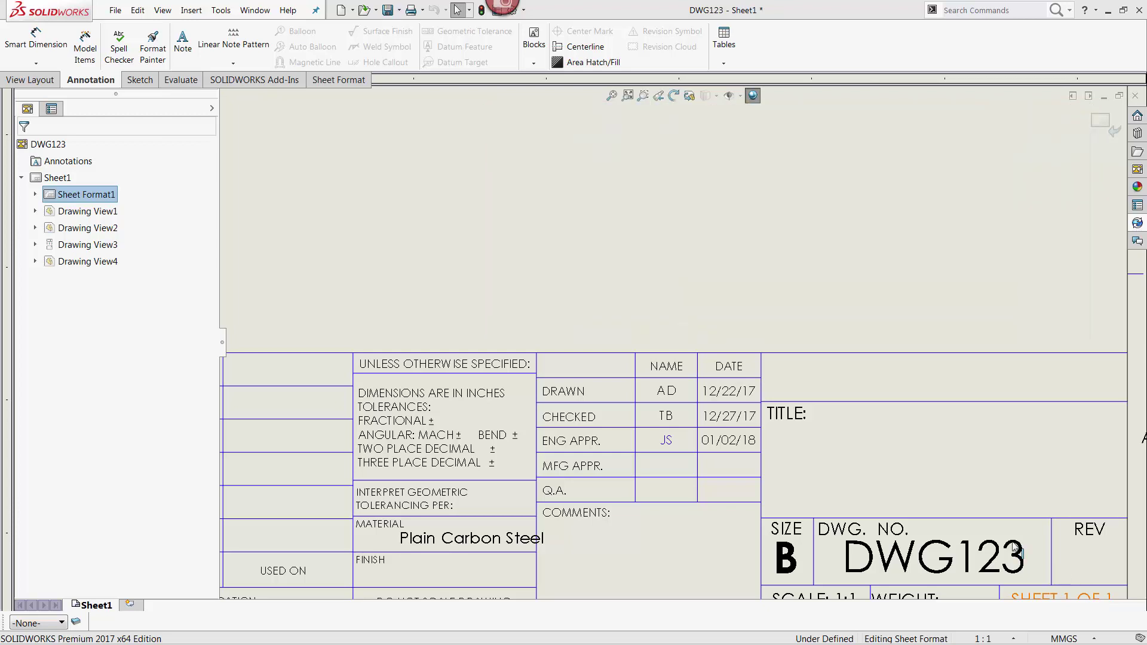
Step: Add a note linked to the model's Description property and drag the FLANGE note into TITLE
{"action": "left_click", "coordinate": [835, 323]}
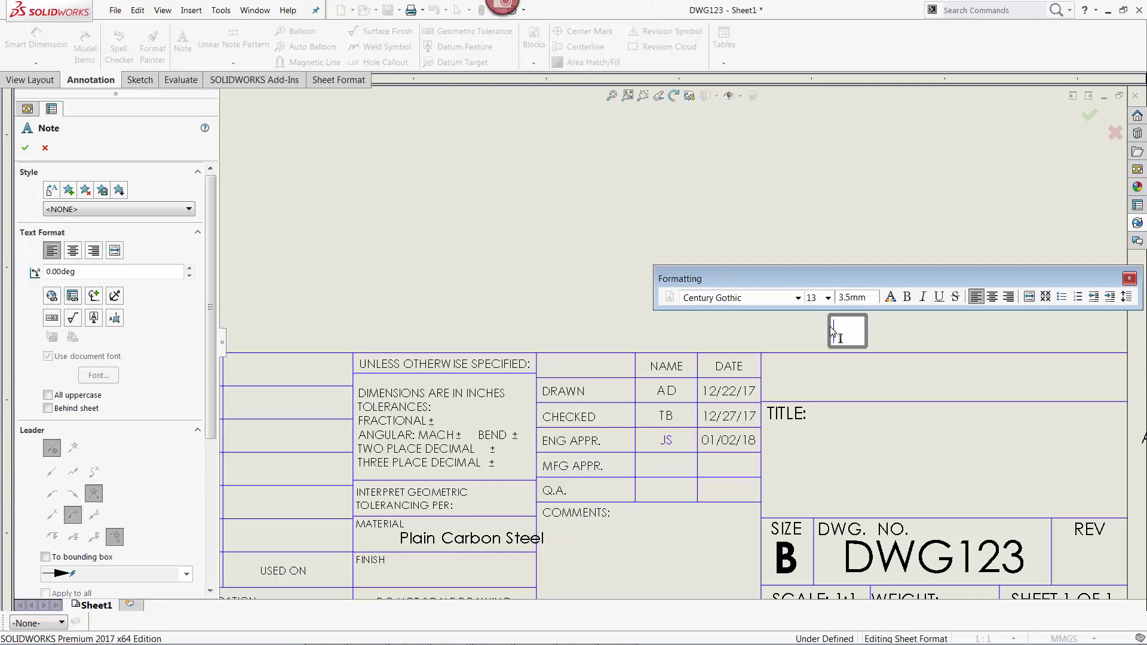
{"action": "left_click", "coordinate": [72, 296]}
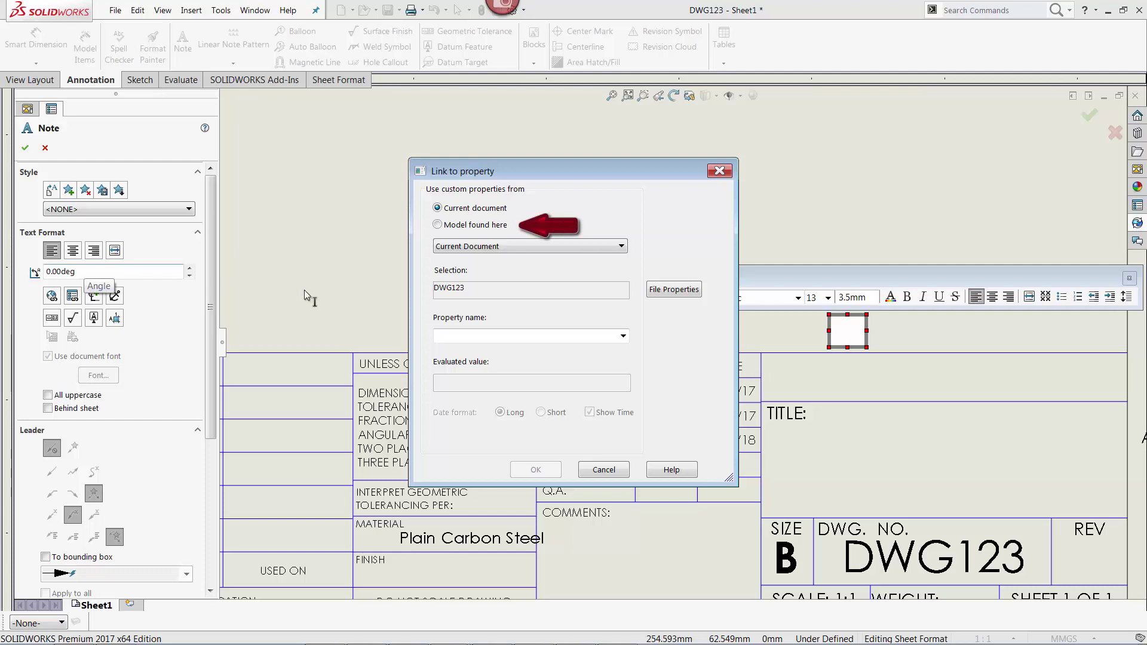
{"action": "left_click", "coordinate": [438, 226]}
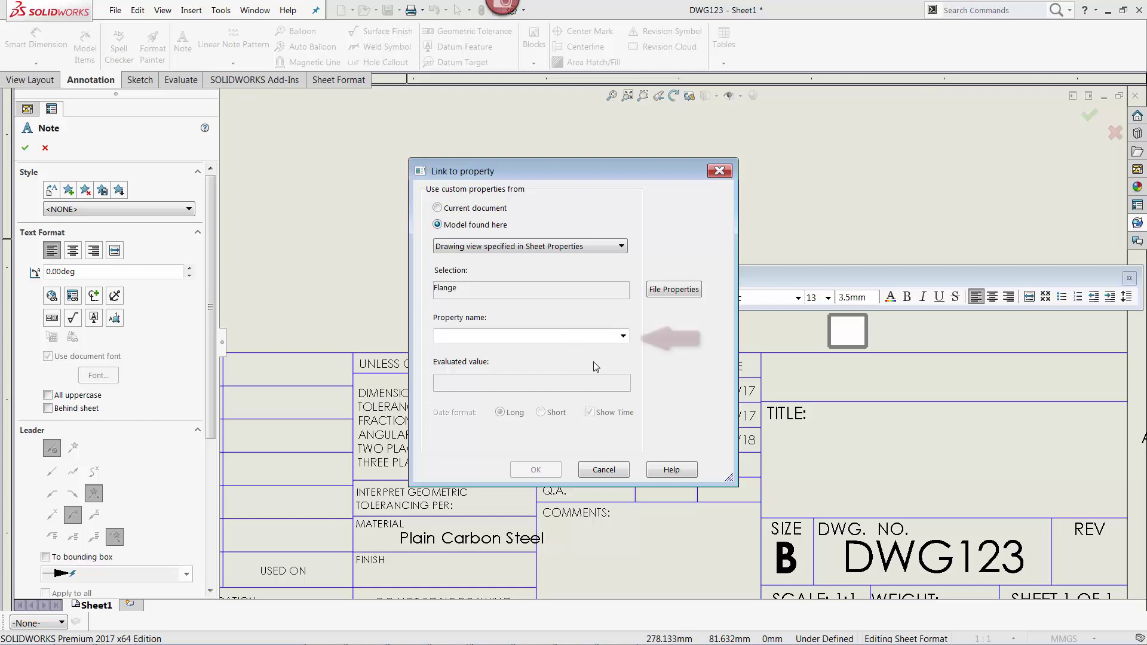
{"action": "left_click", "coordinate": [623, 337]}
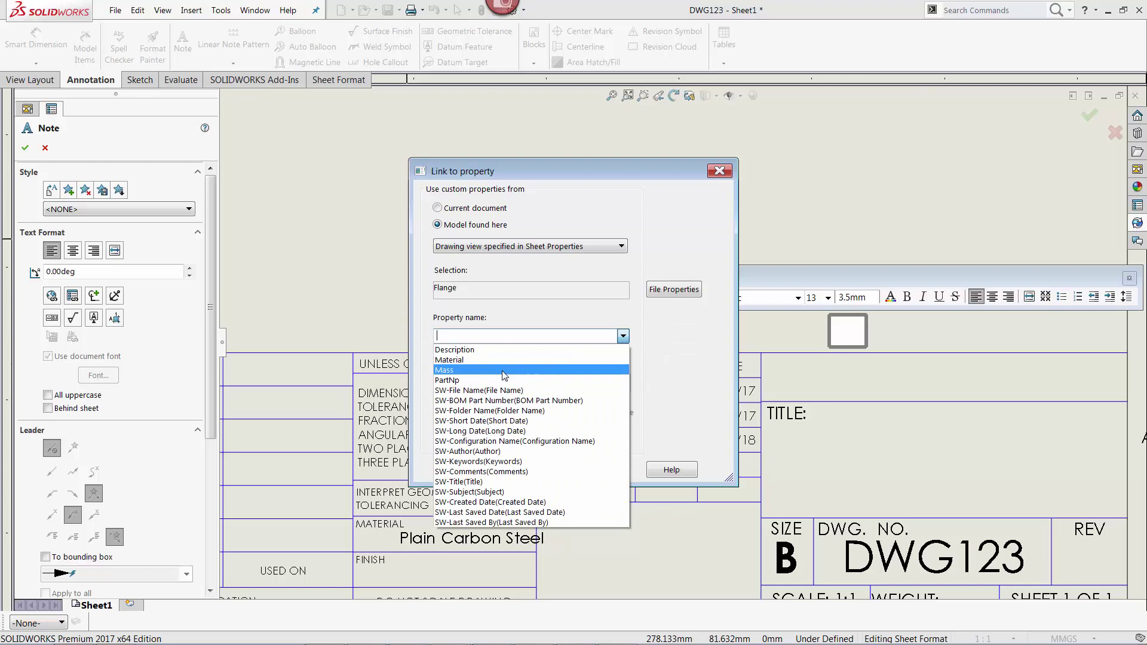
{"action": "left_click", "coordinate": [466, 351]}
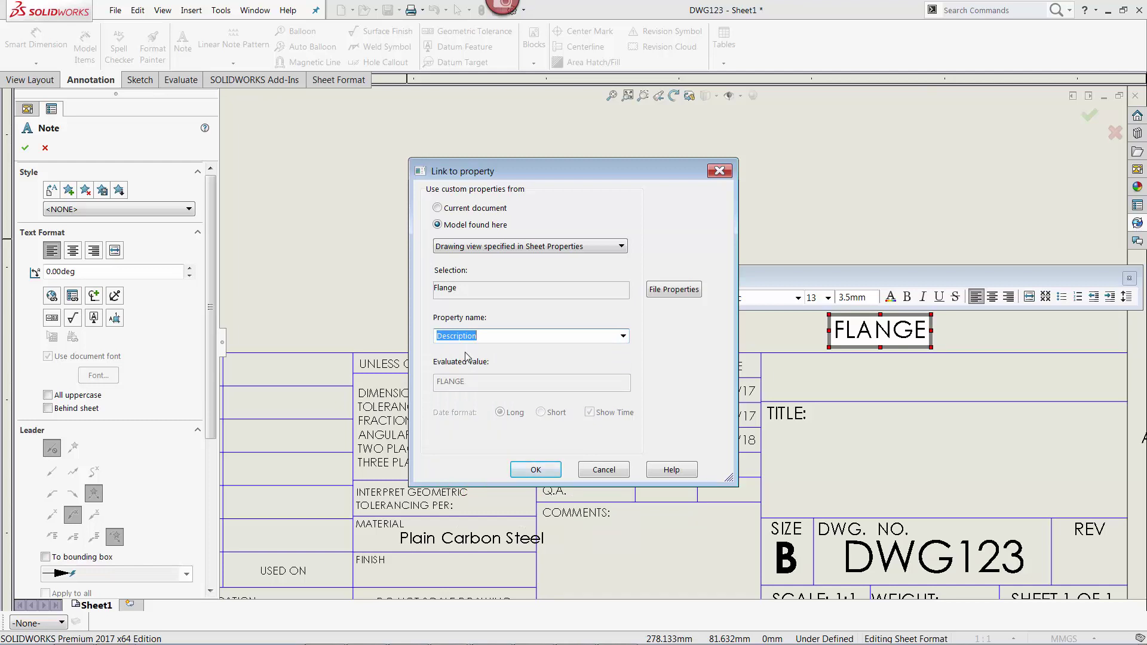
{"action": "left_click", "coordinate": [535, 469]}
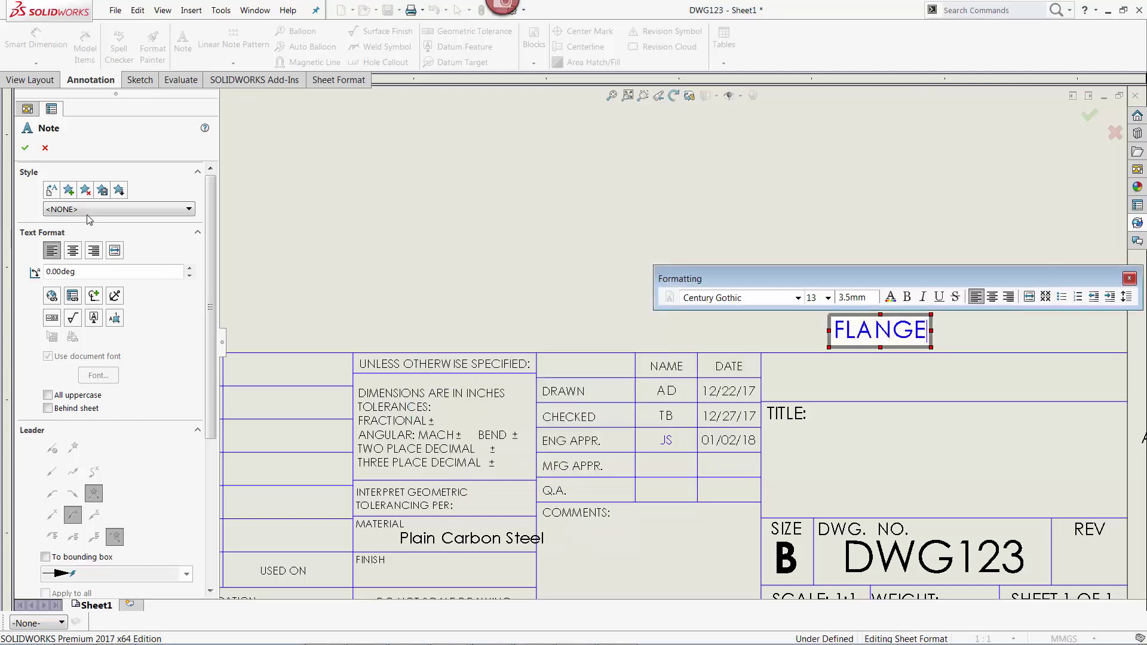
{"action": "left_click", "coordinate": [24, 147]}
{"action": "left_click_drag", "start_coordinate": [899, 349], "coordinate": [932, 476]}
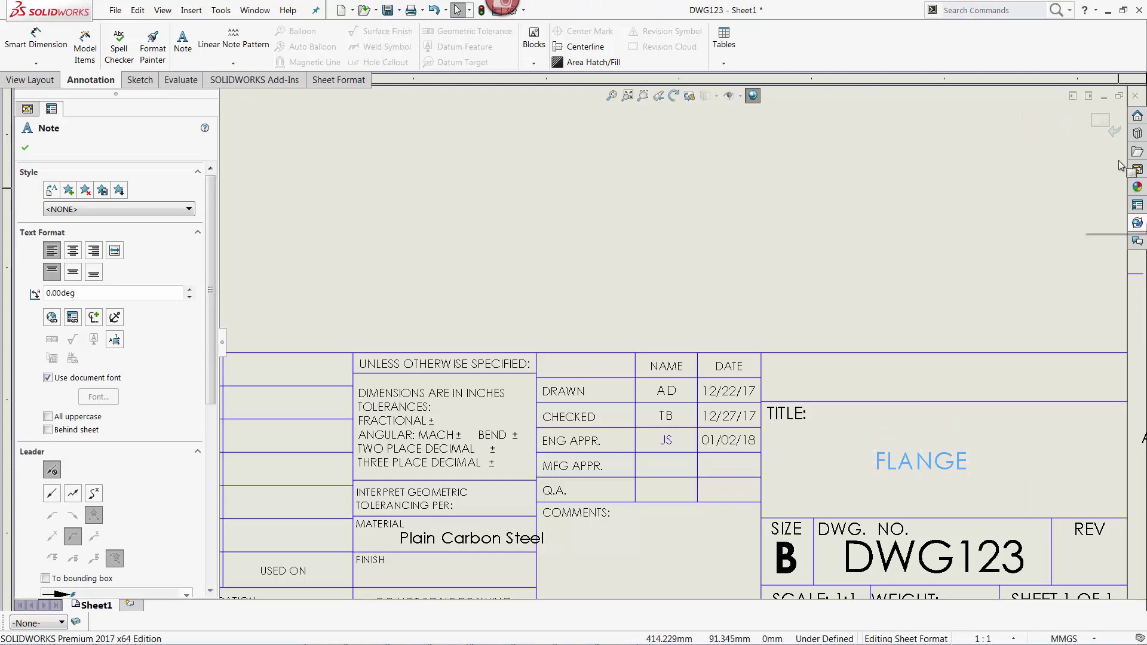
Step: Exit sheet format editing and save the sheet format as b - landscape2.slddrt
{"action": "left_click", "coordinate": [1104, 129]}
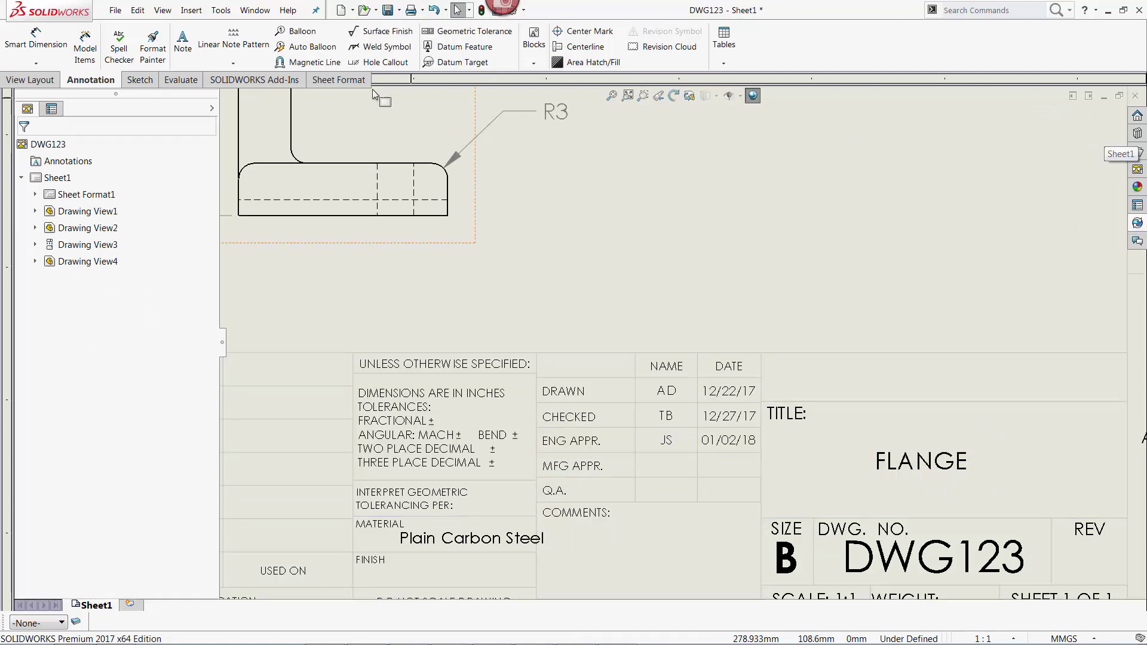
{"action": "left_click", "coordinate": [116, 10]}
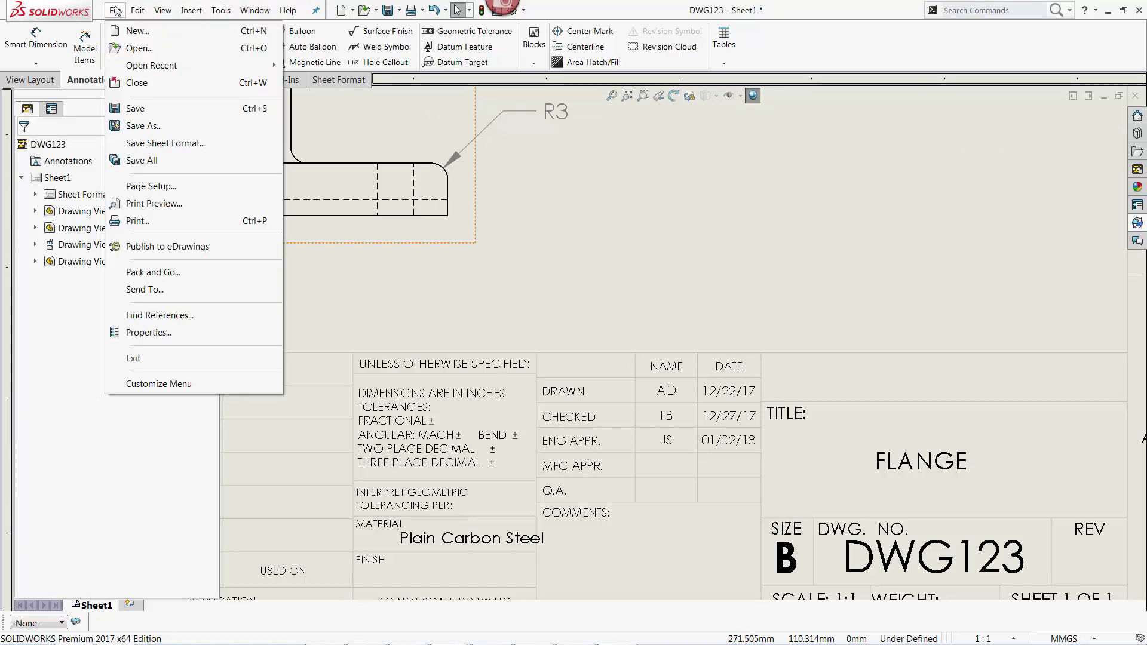
{"action": "left_click", "coordinate": [185, 145]}
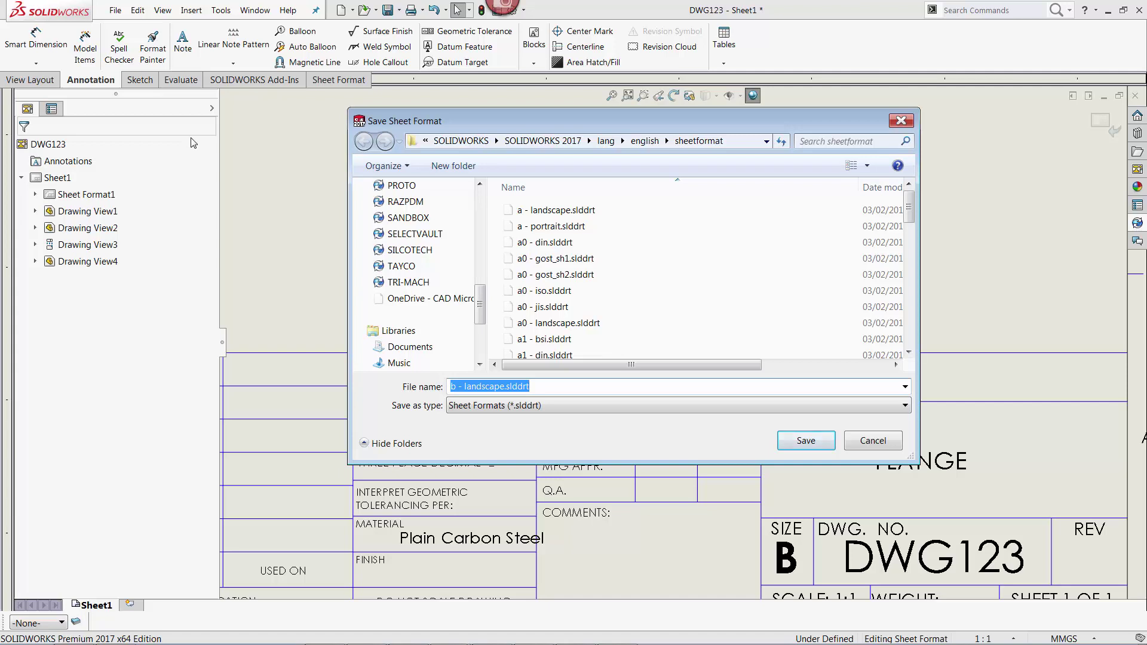
{"action": "left_click", "coordinate": [499, 387]}
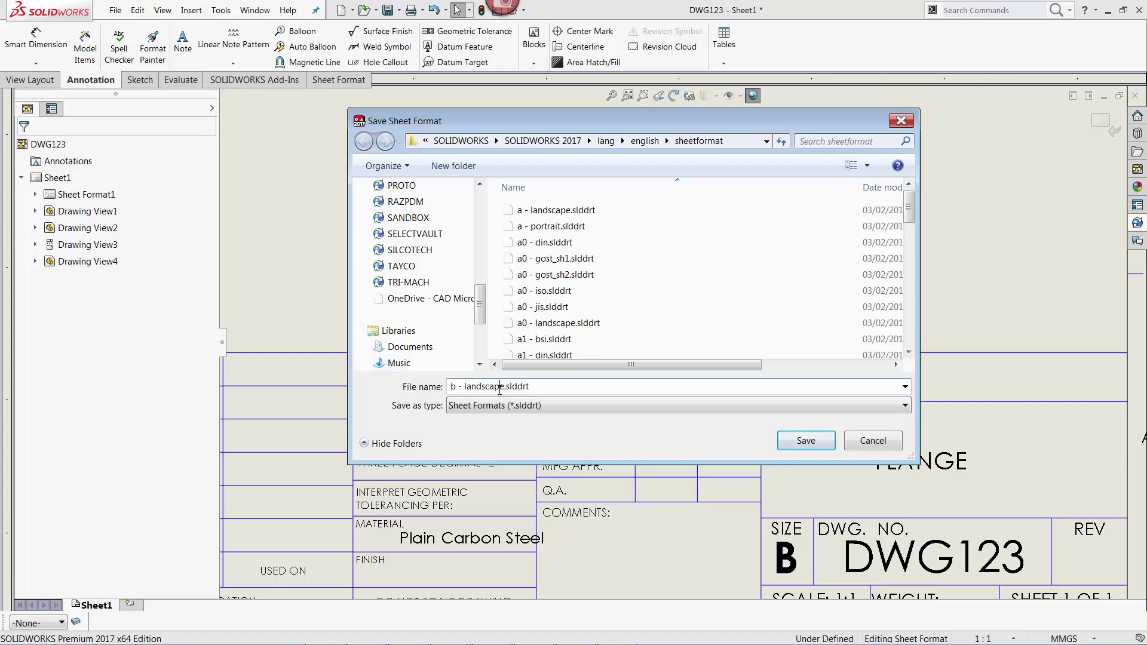
{"action": "left_click", "coordinate": [506, 387]}
{"action": "type", "text": "2"}
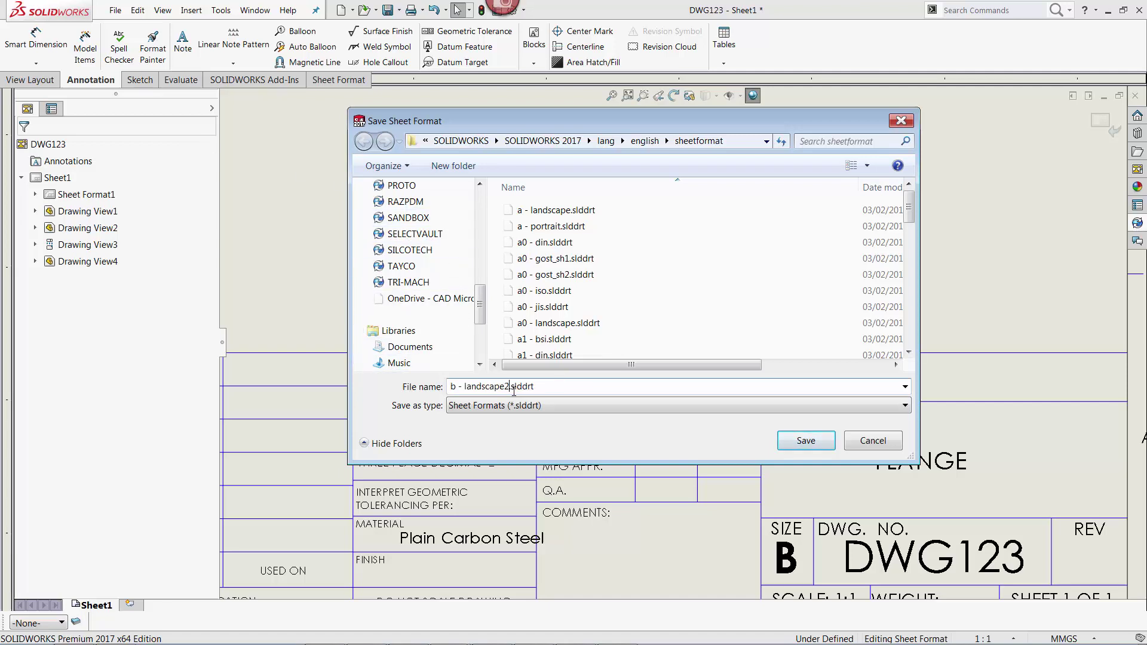
{"action": "left_click", "coordinate": [803, 442]}
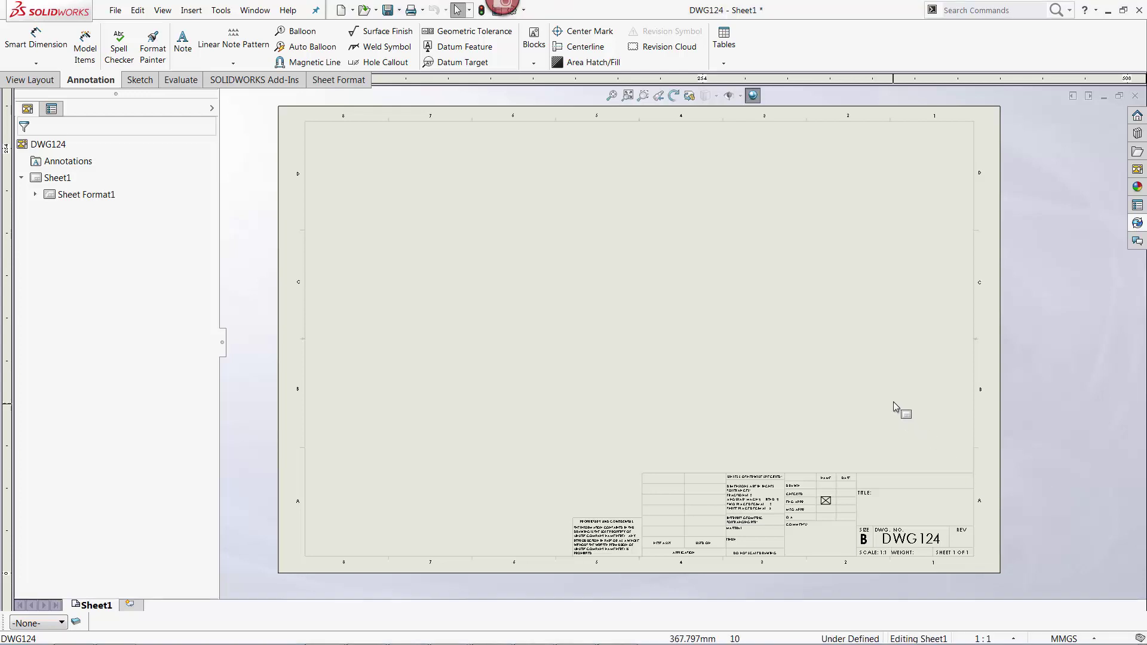
Step: Edit DWG124's sheet format and place a new note in the TITLE box
{"action": "scroll", "coordinate": [890, 398], "scroll_direction": "down", "scroll_amount": 2}
{"action": "scroll", "coordinate": [875, 392], "scroll_direction": "down", "scroll_amount": 2}
{"action": "right_click", "coordinate": [863, 372]}
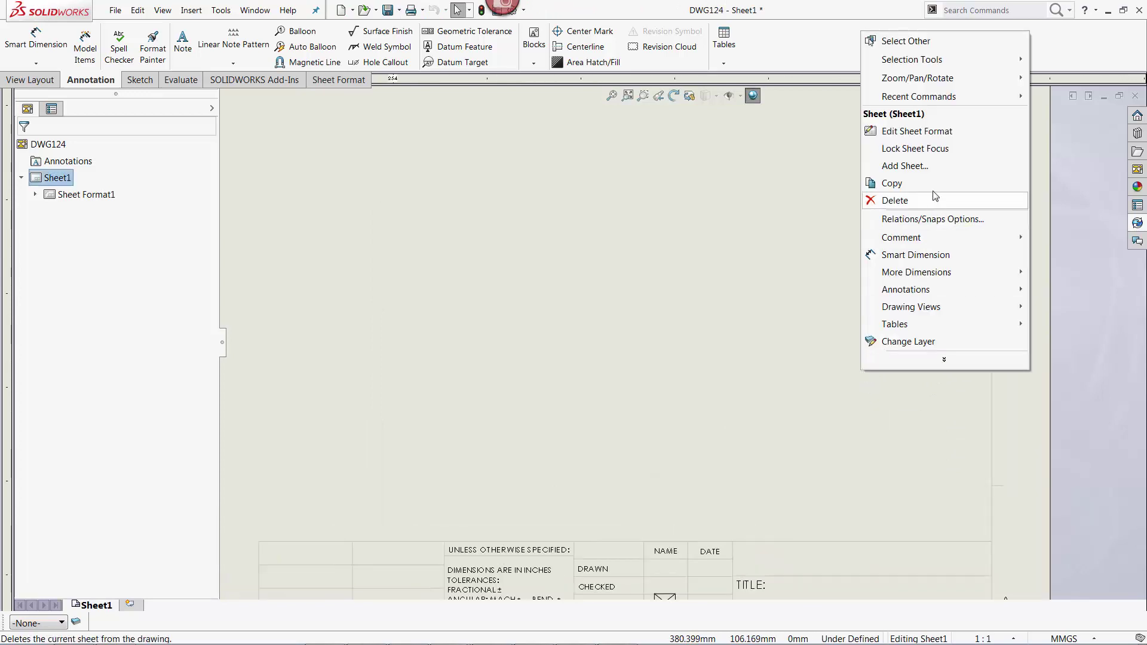
{"action": "left_click", "coordinate": [920, 133]}
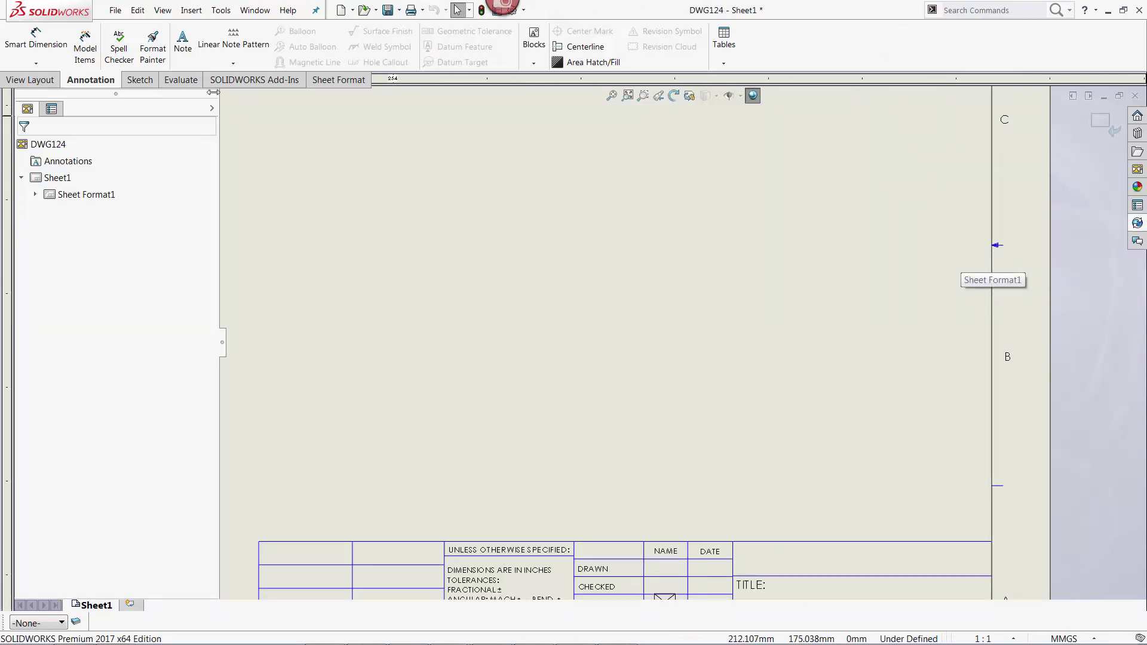
{"action": "left_click", "coordinate": [187, 48]}
{"action": "middle_click_drag", "start_coordinate": [574, 356], "coordinate": [600, 139]}
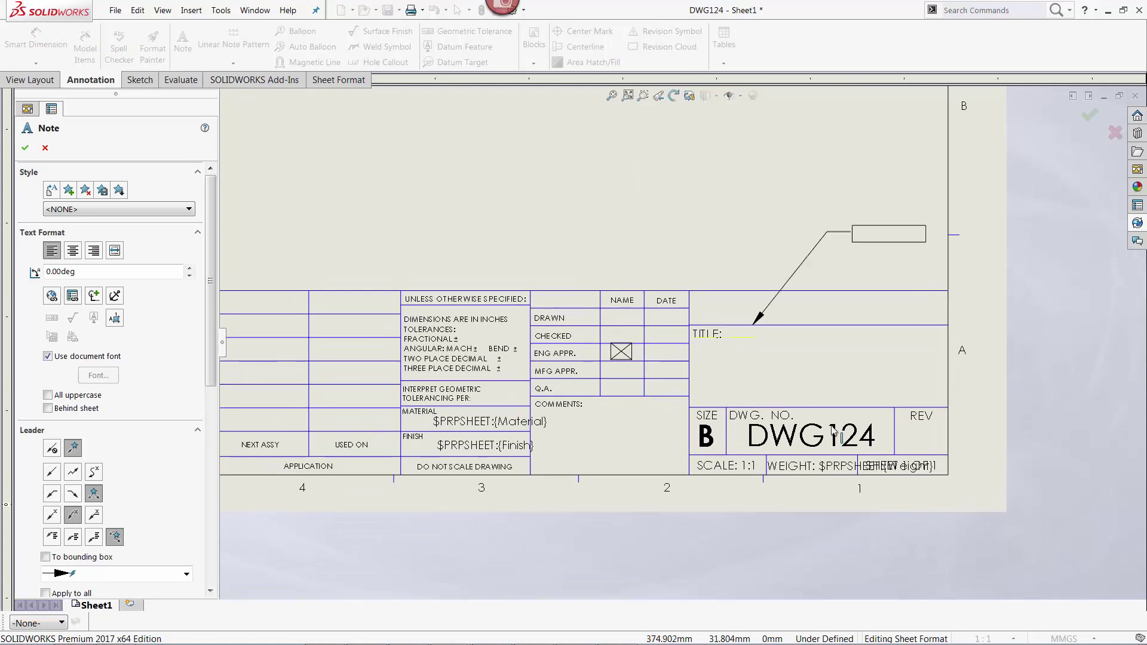
{"action": "left_click", "coordinate": [754, 359]}
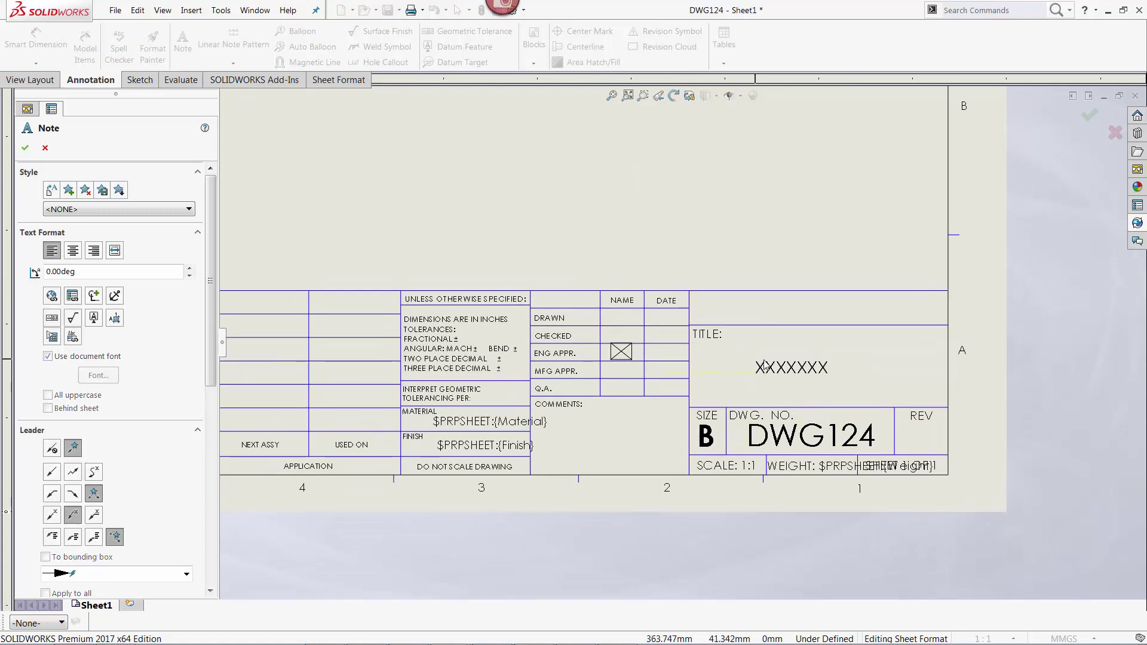
Step: Browse the model's properties in Link to Property, then cancel without linking the note
{"action": "left_click", "coordinate": [72, 297]}
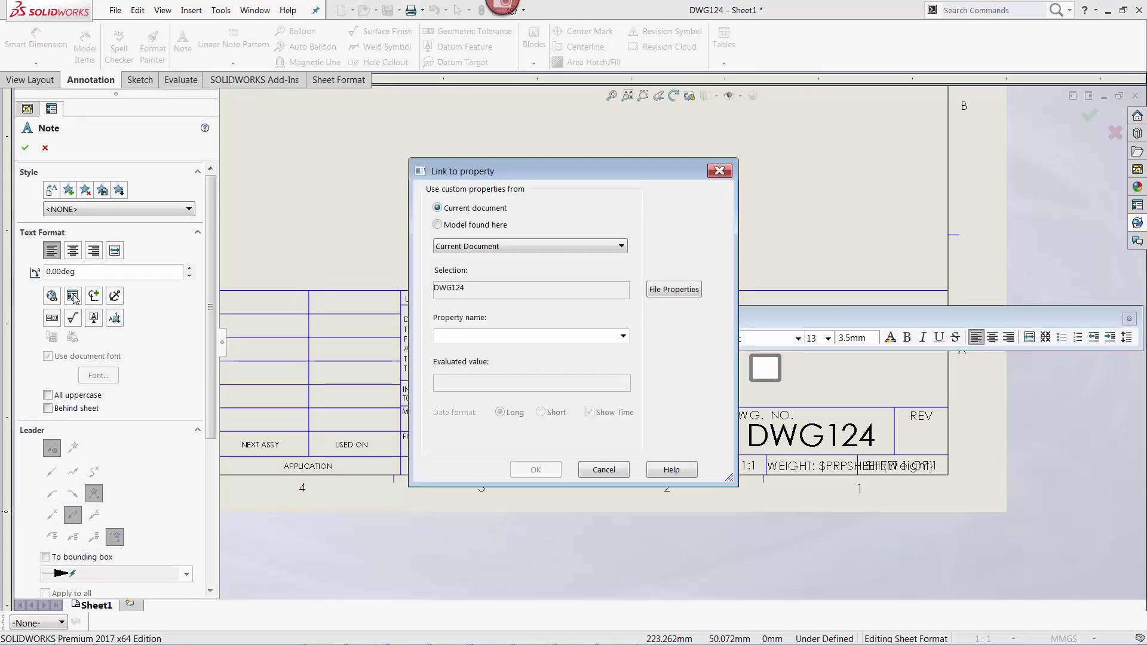
{"action": "left_click", "coordinate": [438, 224]}
{"action": "left_click", "coordinate": [622, 337]}
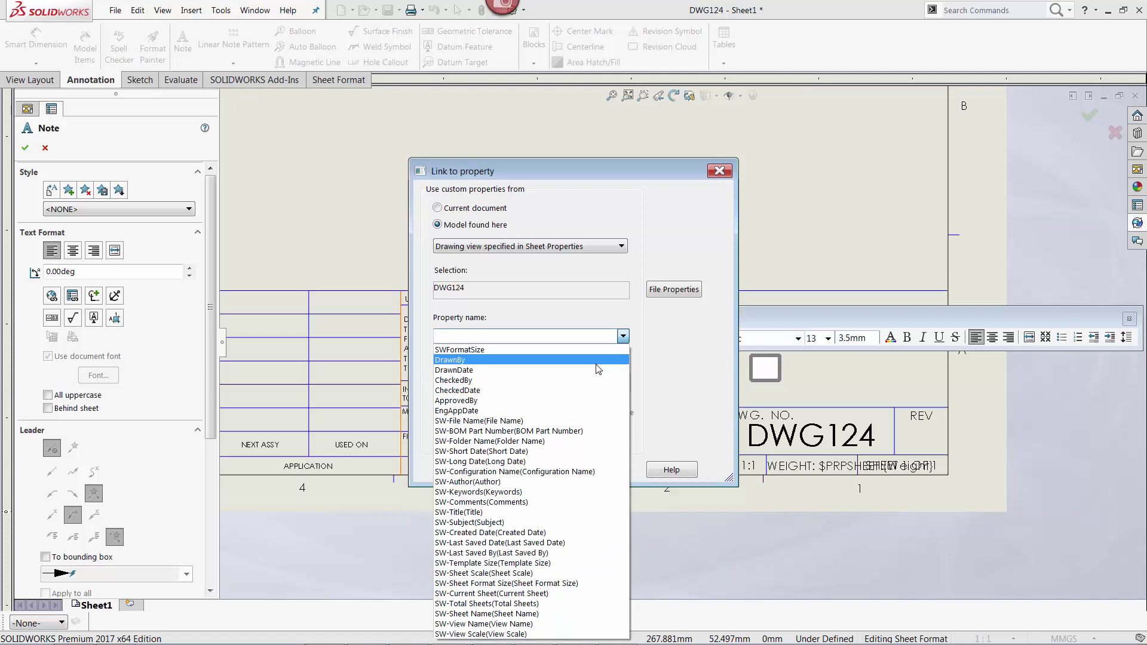
{"action": "left_click", "coordinate": [651, 361]}
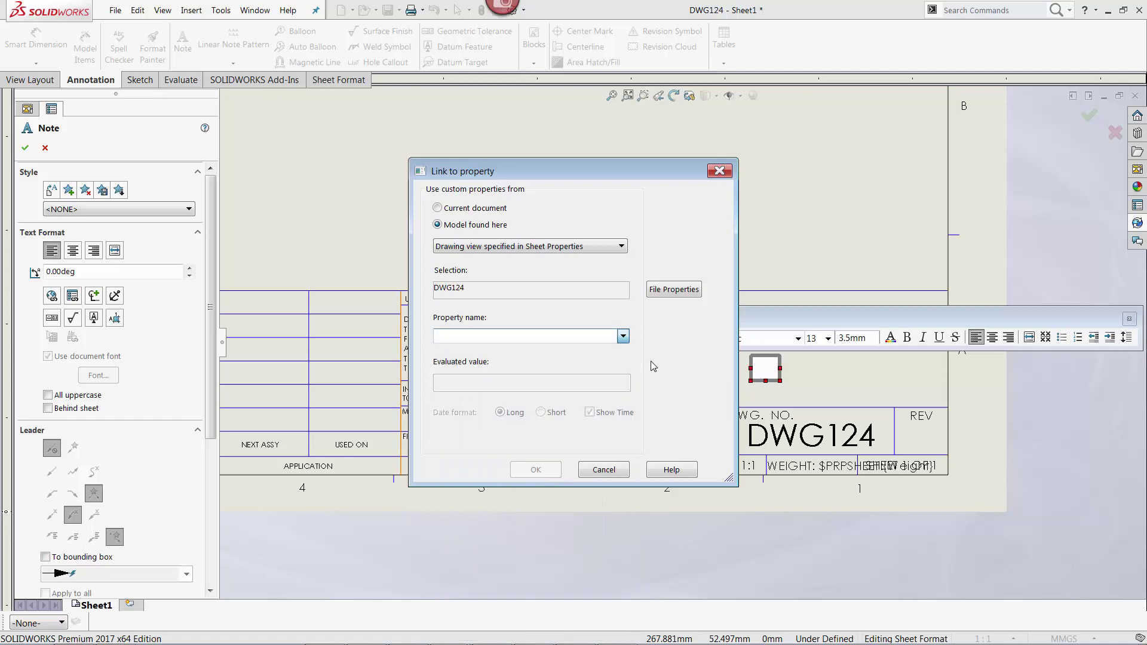
{"action": "left_click", "coordinate": [601, 470]}
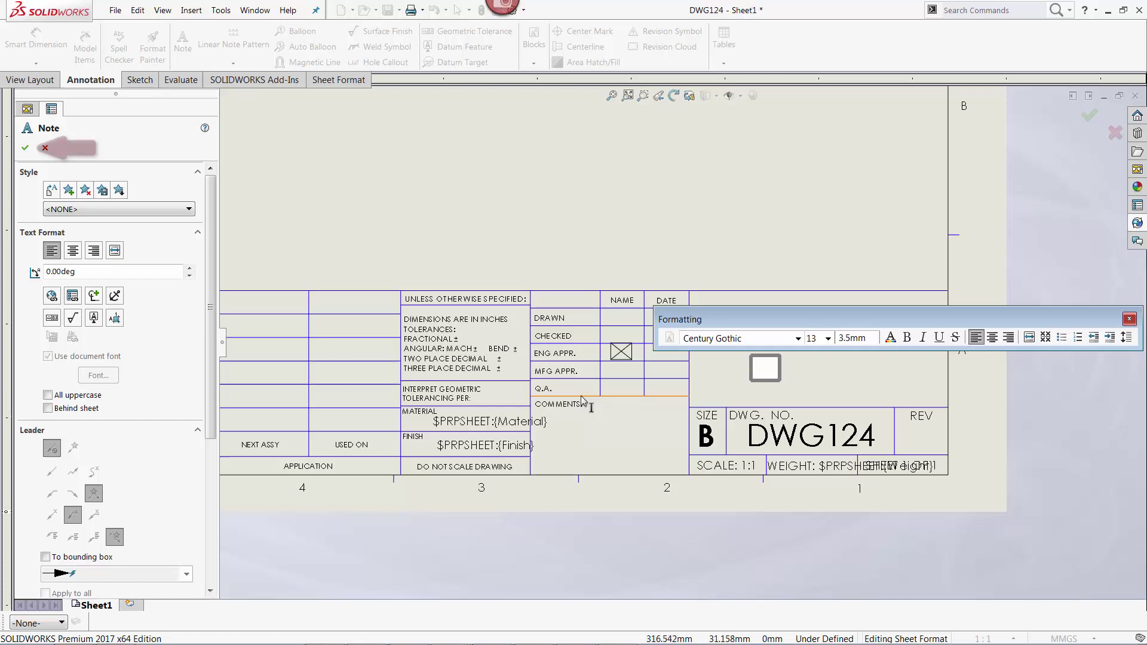
{"action": "left_click", "coordinate": [35, 148]}
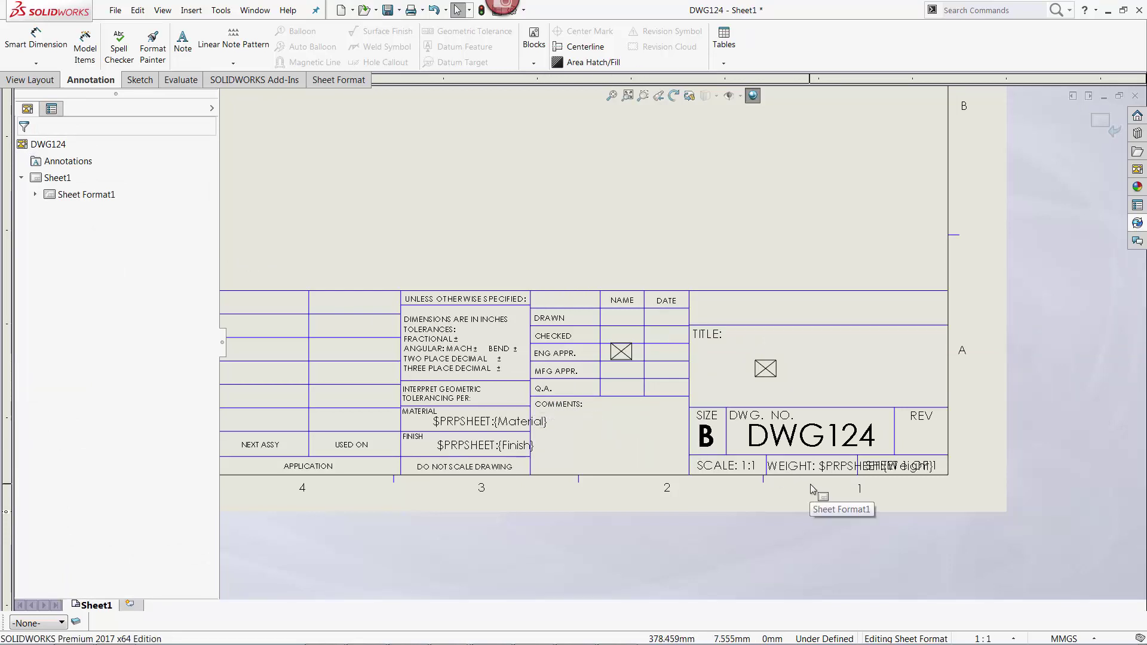
Step: Set the TITLE note's text to $PRPSHEET:"Description" using Edit Text in Window
{"action": "left_click", "coordinate": [766, 370]}
{"action": "right_click", "coordinate": [765, 370]}
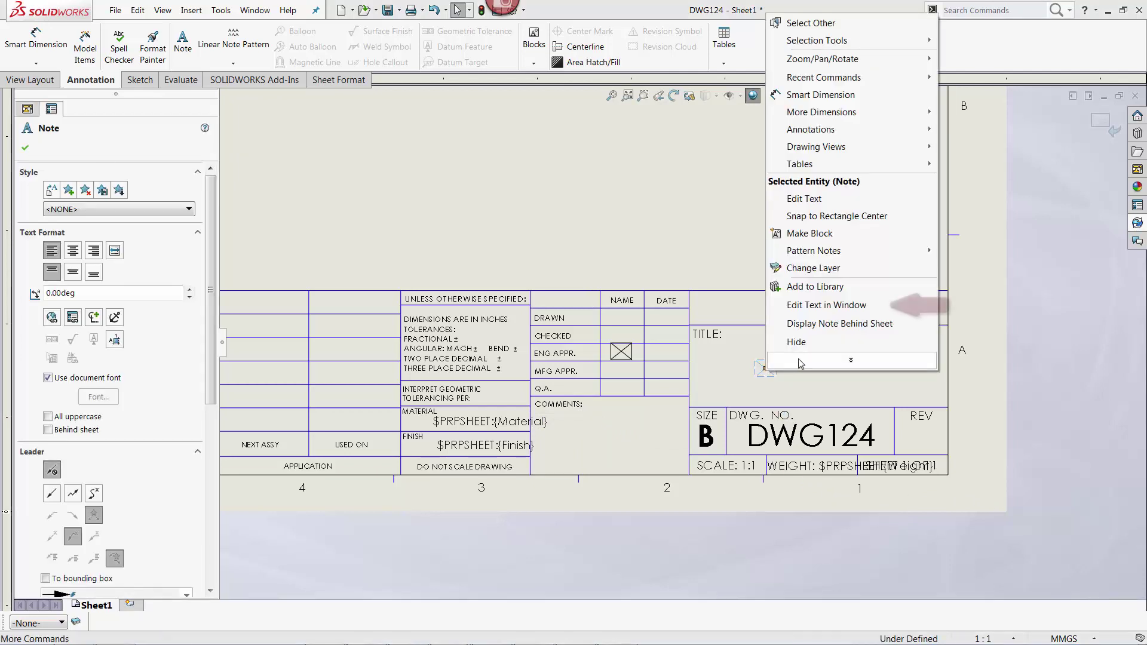
{"action": "left_click", "coordinate": [881, 305]}
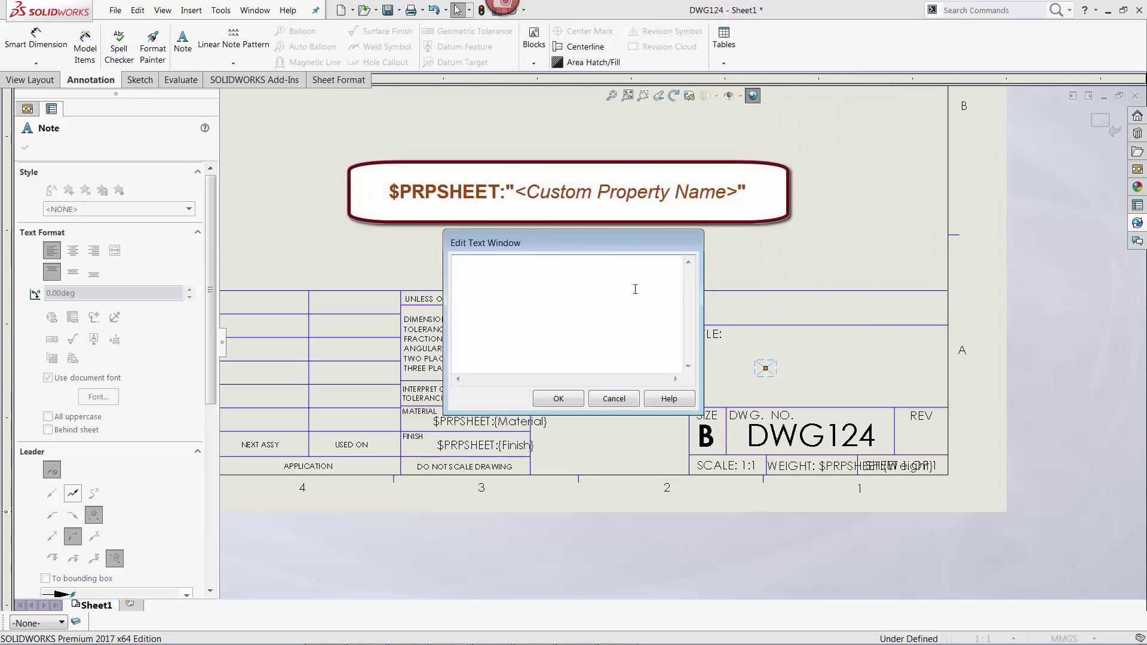
{"action": "type", "text": "$PR"}
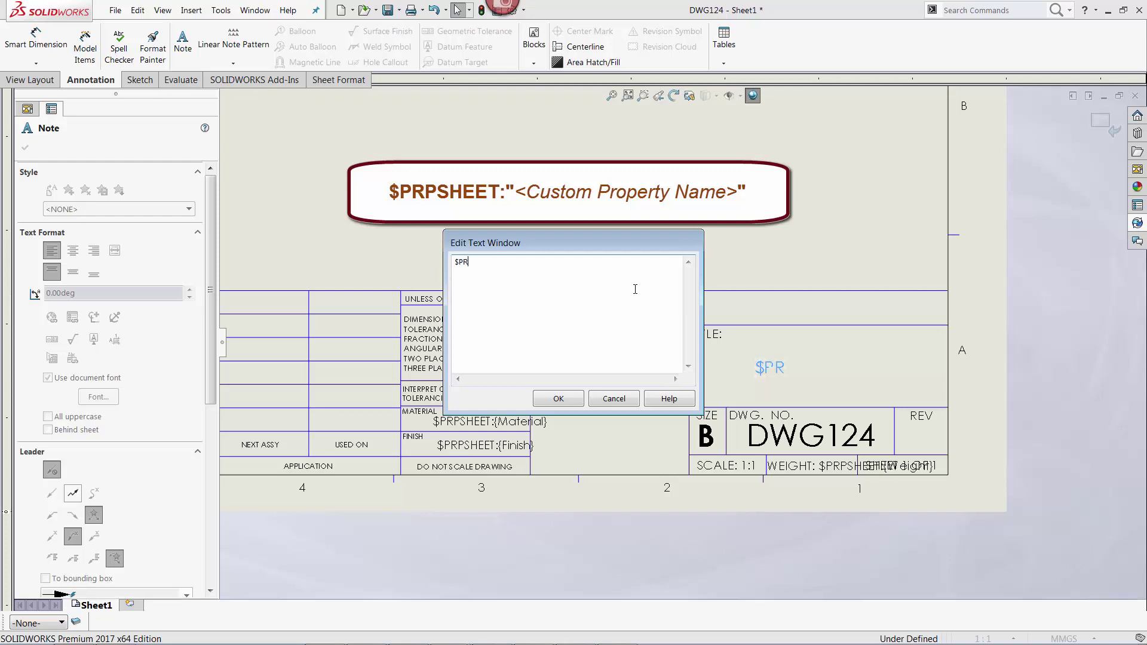
{"action": "type", "text": "PSHEET:"}
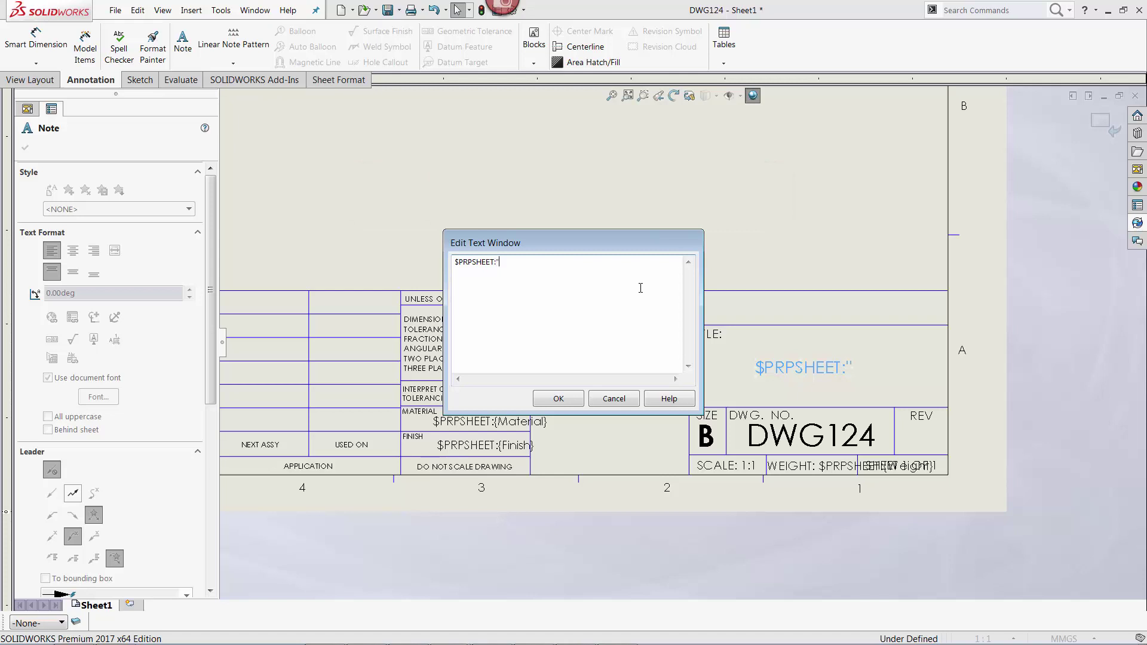
{"action": "type", "text": "Description"}
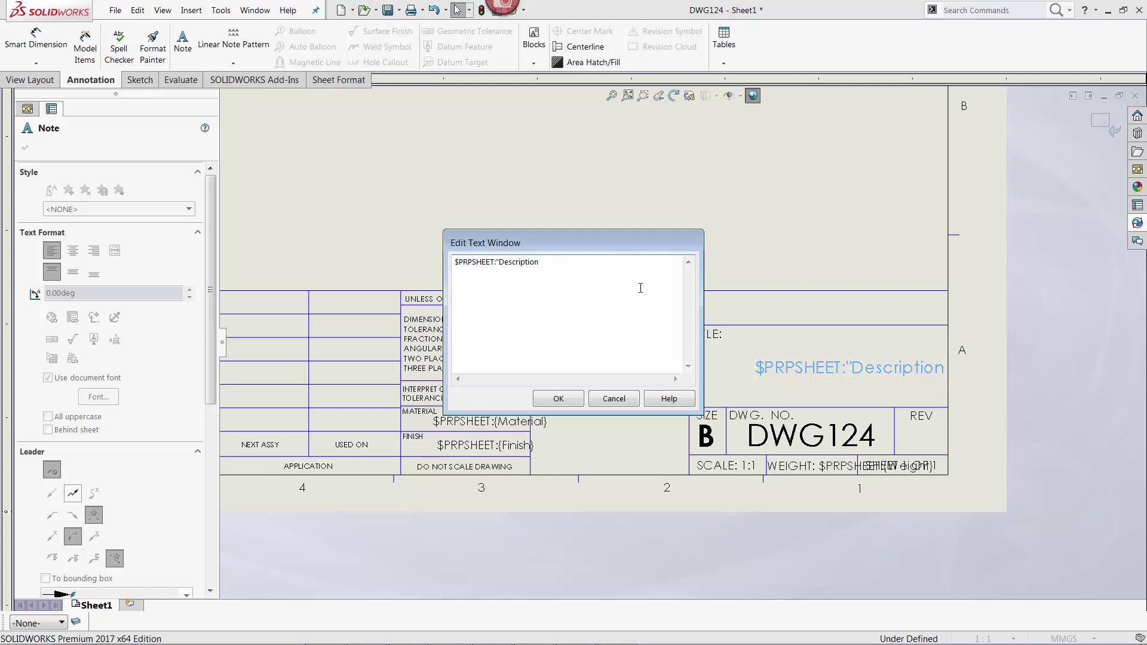
{"action": "type", "text": "\""}
{"action": "left_click", "coordinate": [558, 399]}
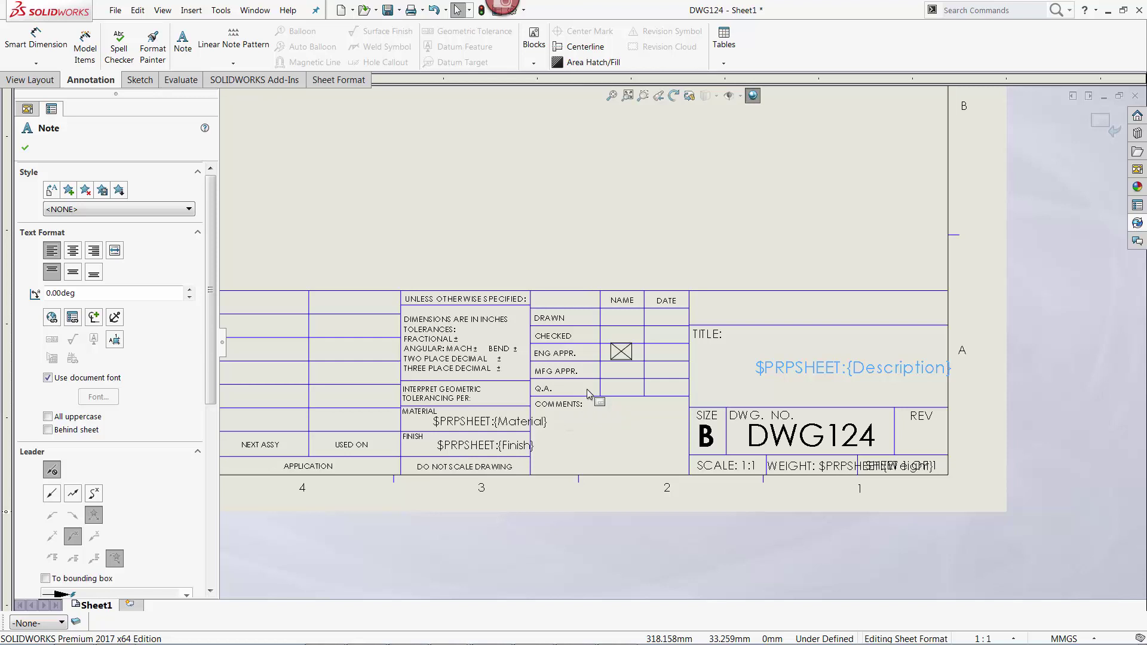
Step: Enter $PRP:"ApprovedBy" as the ENG APPR note's text in the Edit Text Window
{"action": "right_click", "coordinate": [622, 352]}
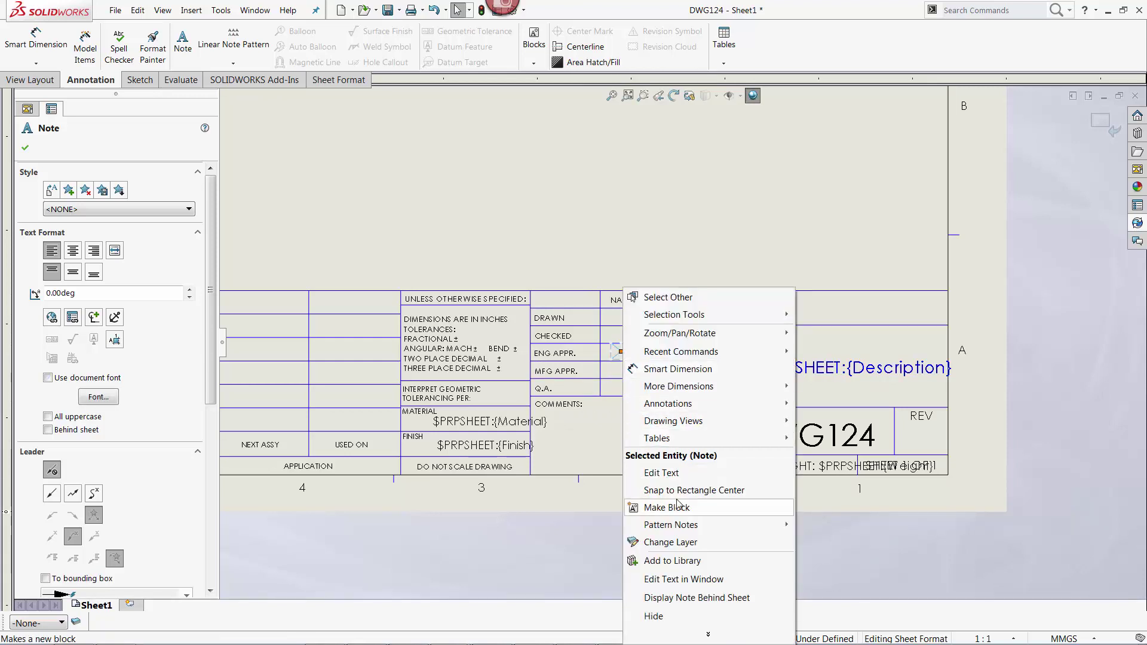
{"action": "left_click", "coordinate": [690, 580]}
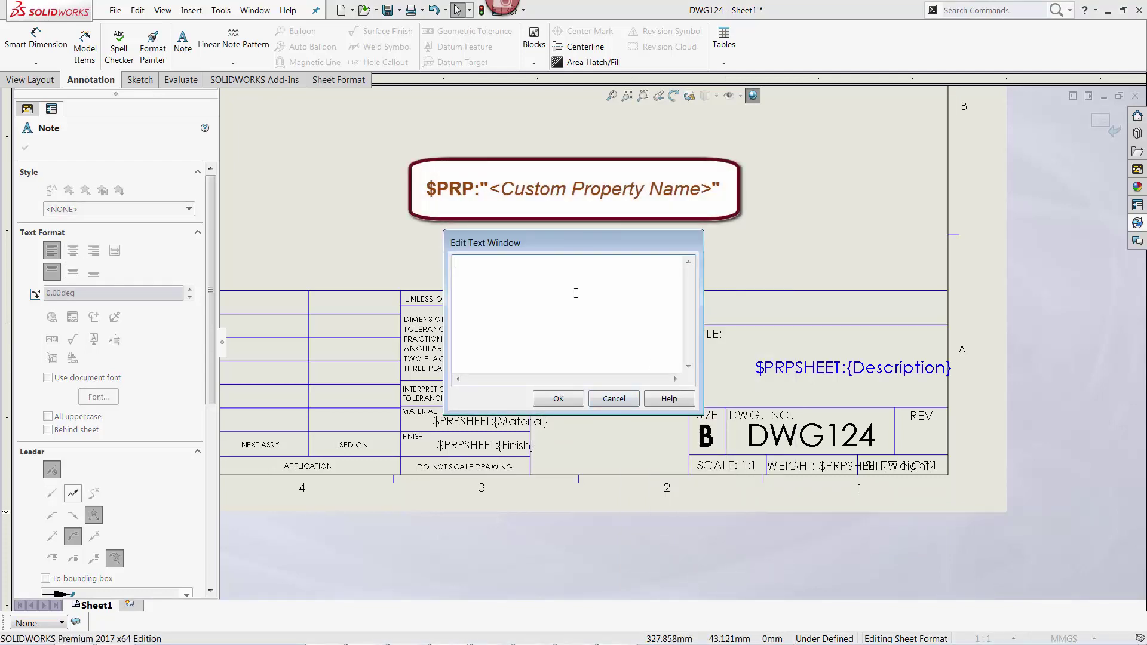
{"action": "type", "text": "$PRP:"}
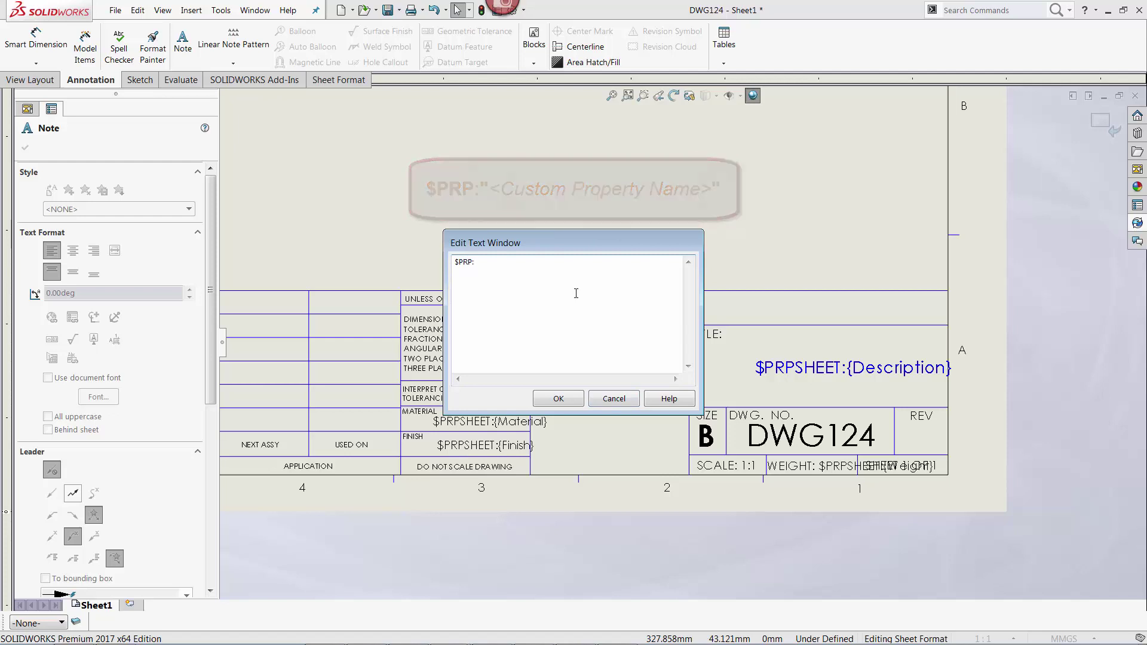
{"action": "type", "text": "\"ApprovedBy"}
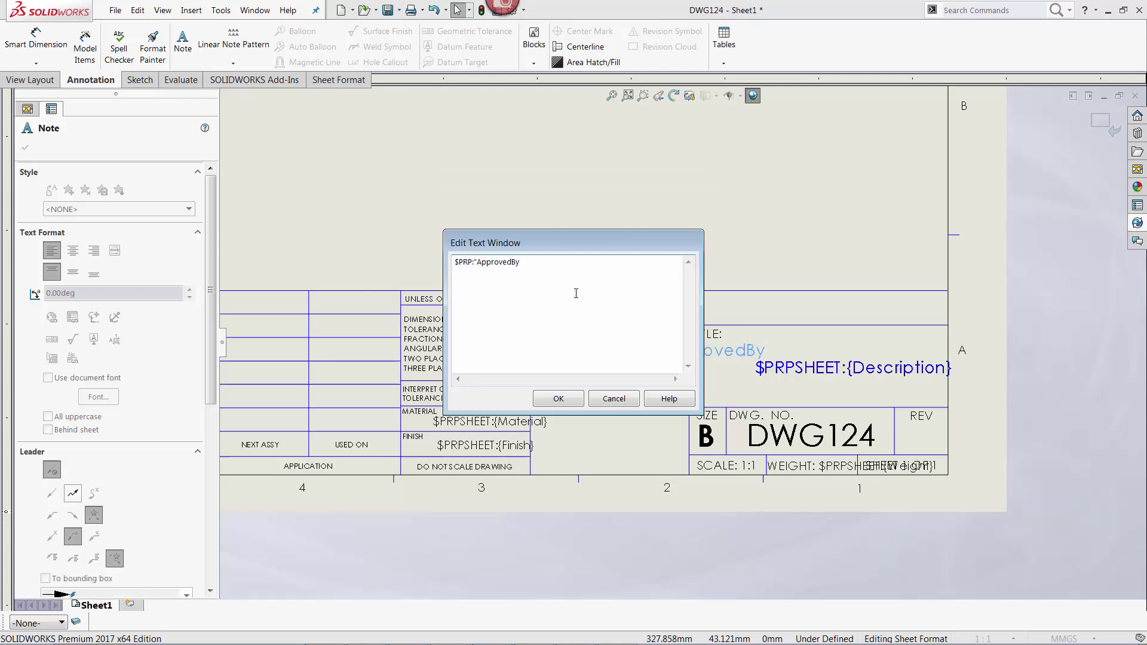
{"action": "type", "text": "\""}
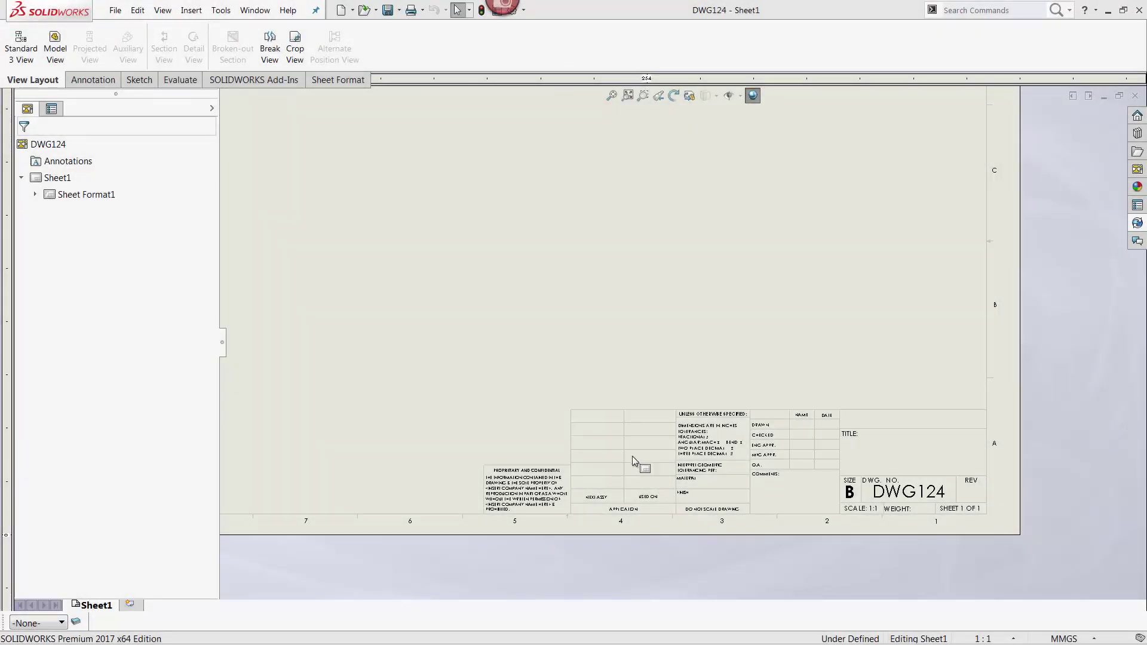
Step: Insert a Standard 3 View of the Flange part (front, top, right) onto the DWG124 sheet
{"action": "left_click", "coordinate": [22, 48]}
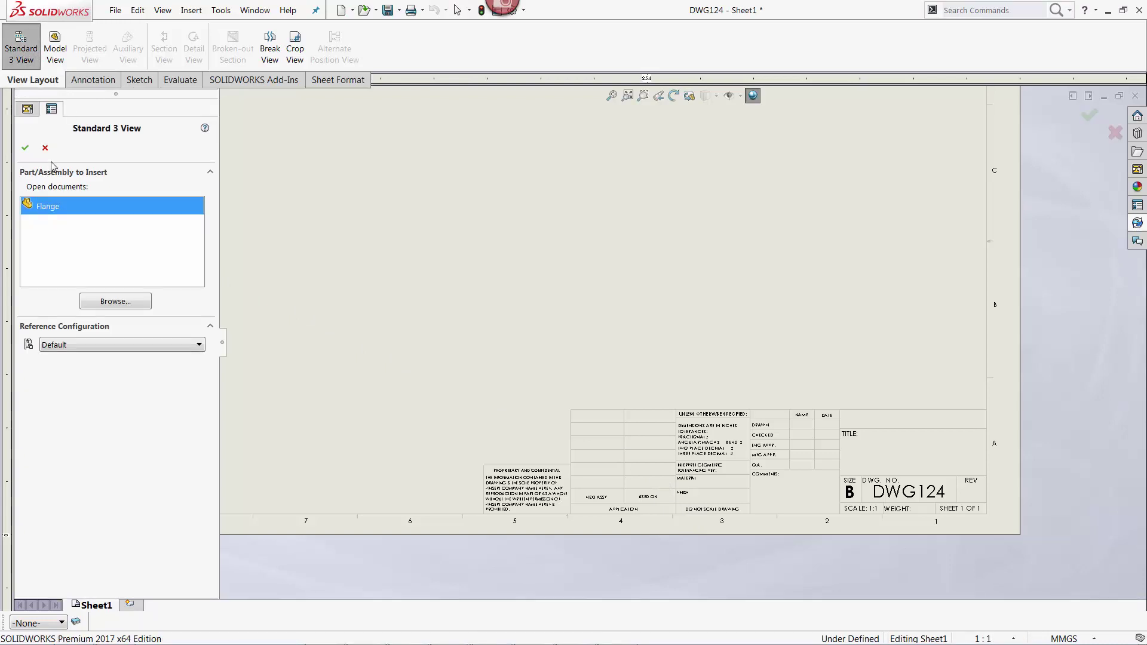
{"action": "left_click", "coordinate": [25, 147]}
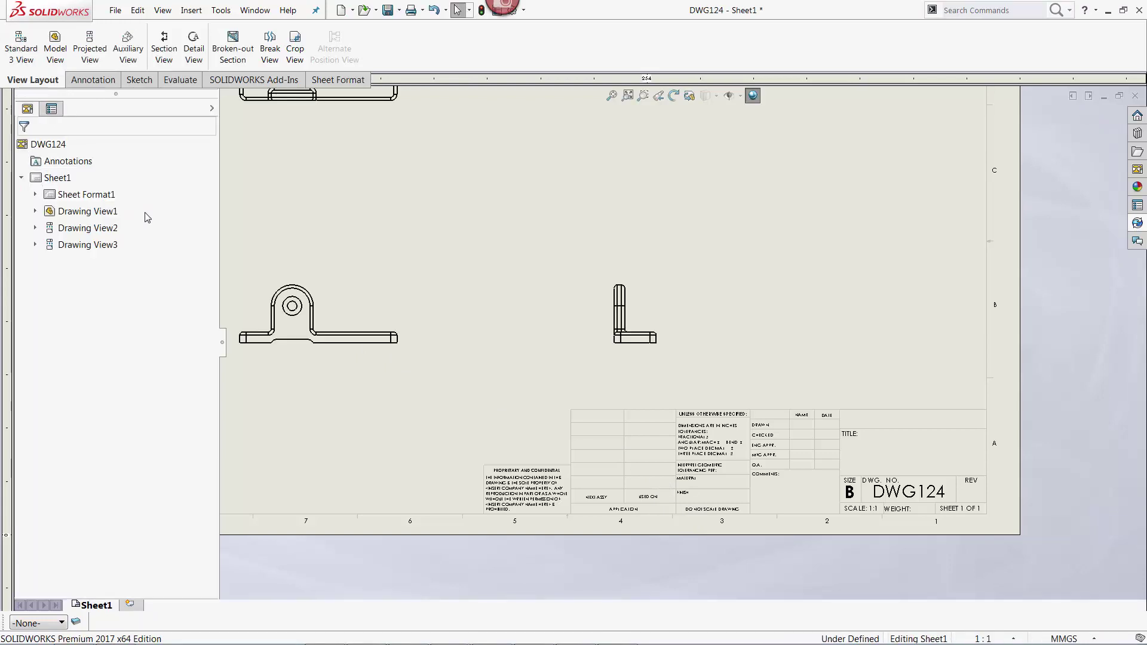
{"action": "left_click", "coordinate": [116, 10]}
Step: Set the ApprovedBy custom property value to JS in the drawing's file properties
{"action": "left_click", "coordinate": [153, 333]}
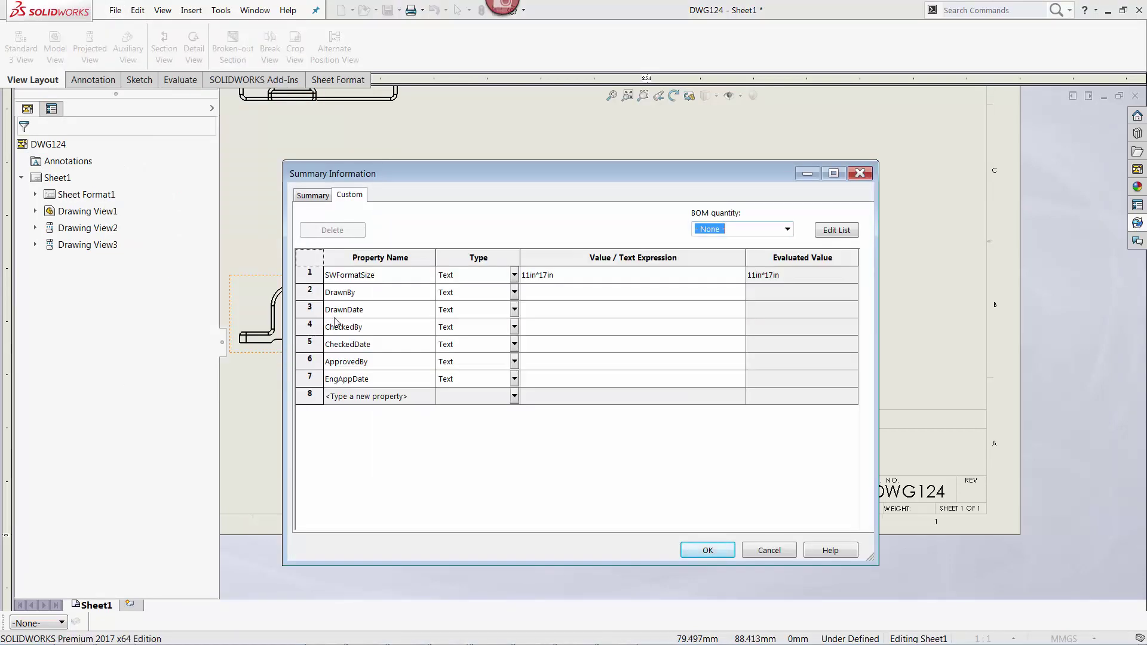
{"action": "left_click", "coordinate": [564, 361]}
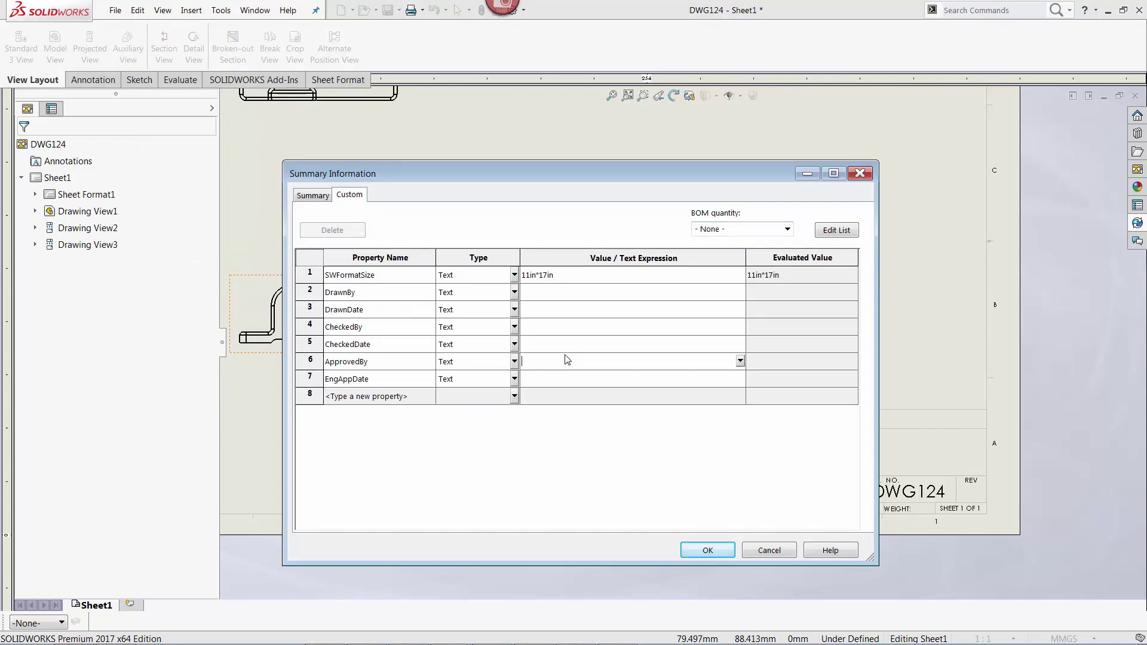
{"action": "type", "text": "JS"}
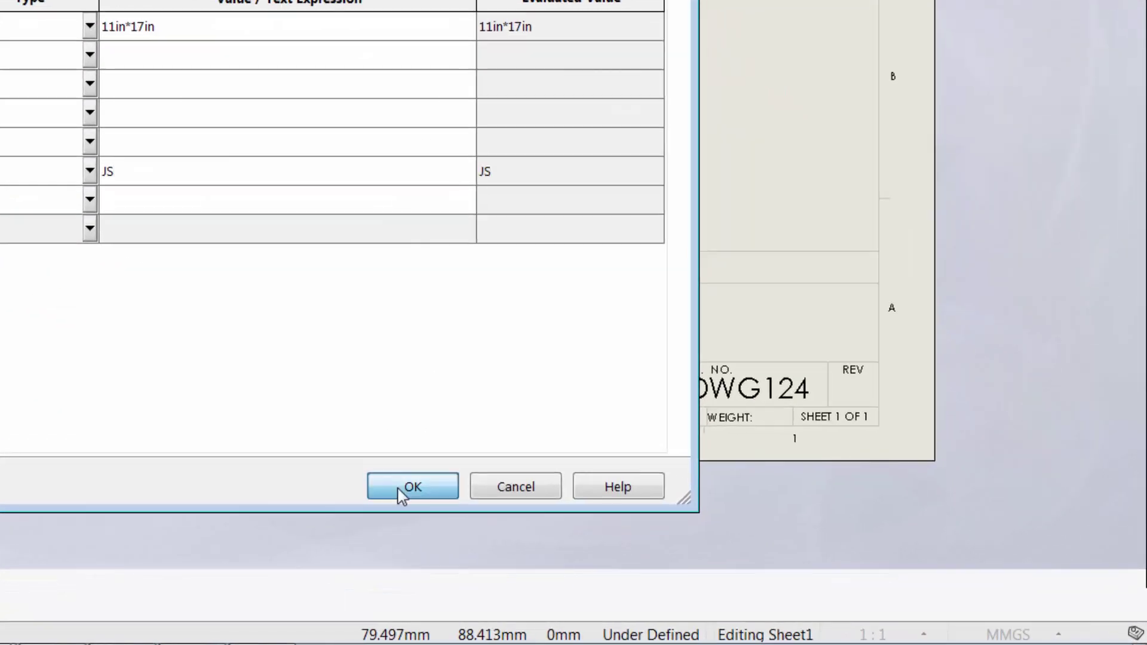
{"action": "left_click", "coordinate": [707, 550]}
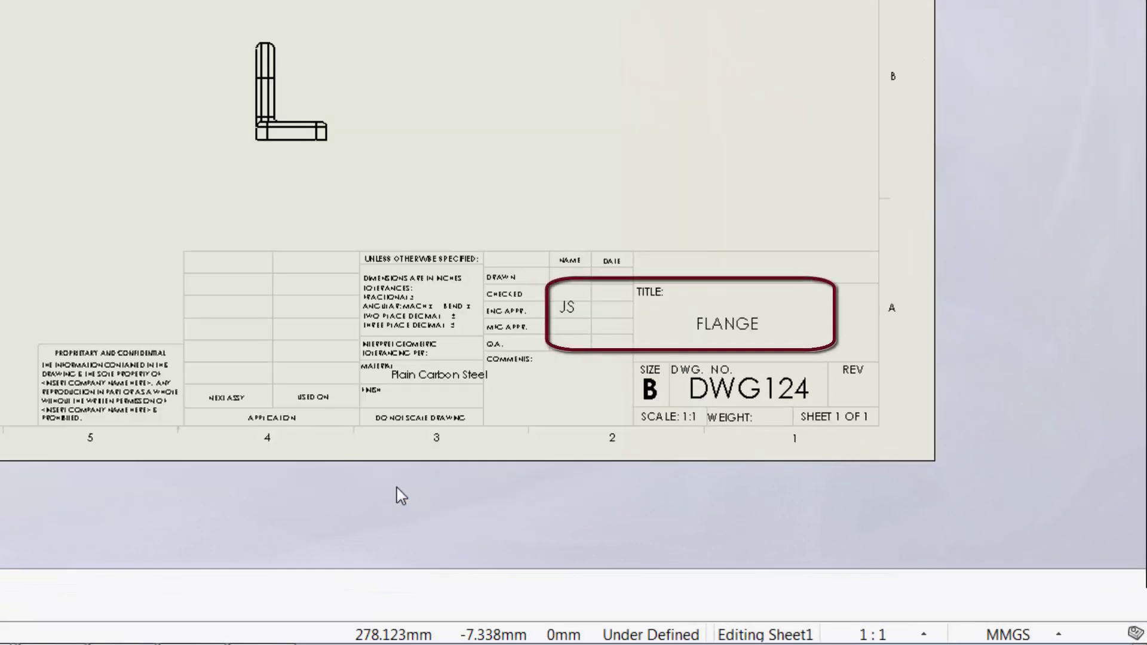